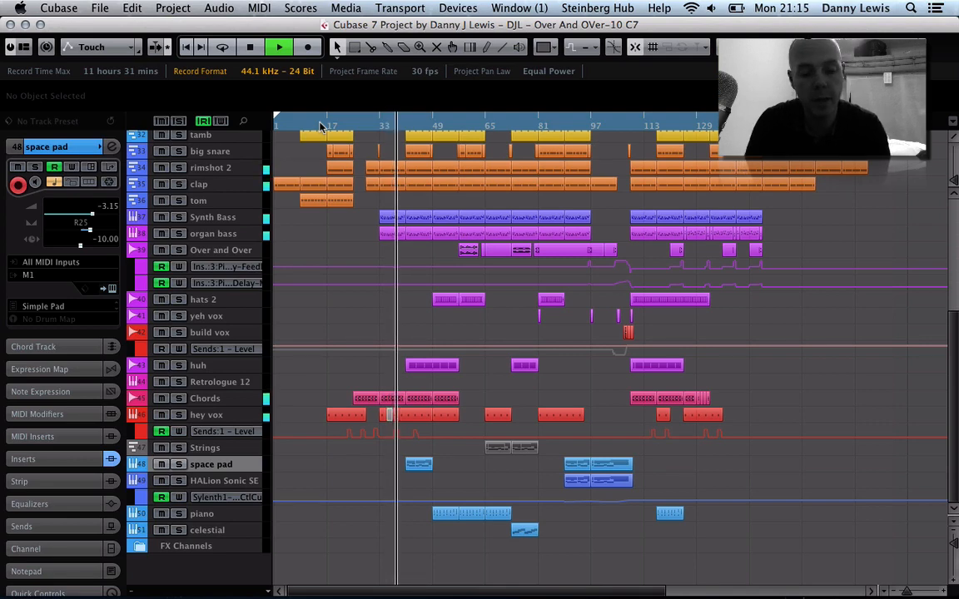
Open the MixConsole and widen its channel strips until six channels fit across the fader section.
{"action": "key", "text": "F3"}
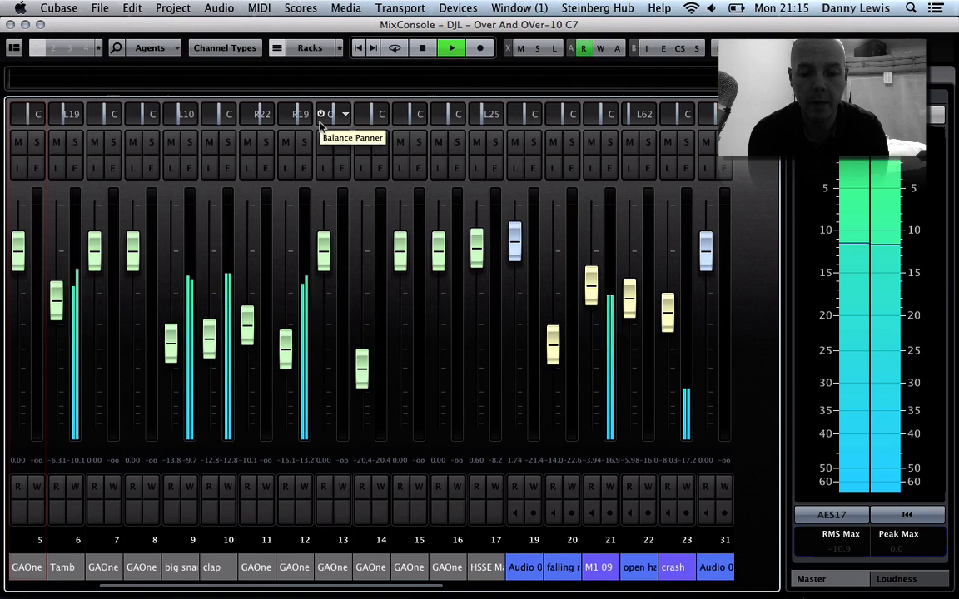
{"action": "key", "text": "h"}
{"action": "key", "text": "h"}
{"action": "key", "text": "h"}
{"action": "key", "text": "h"}
{"action": "key", "text": "h"}
{"action": "key", "text": "h"}
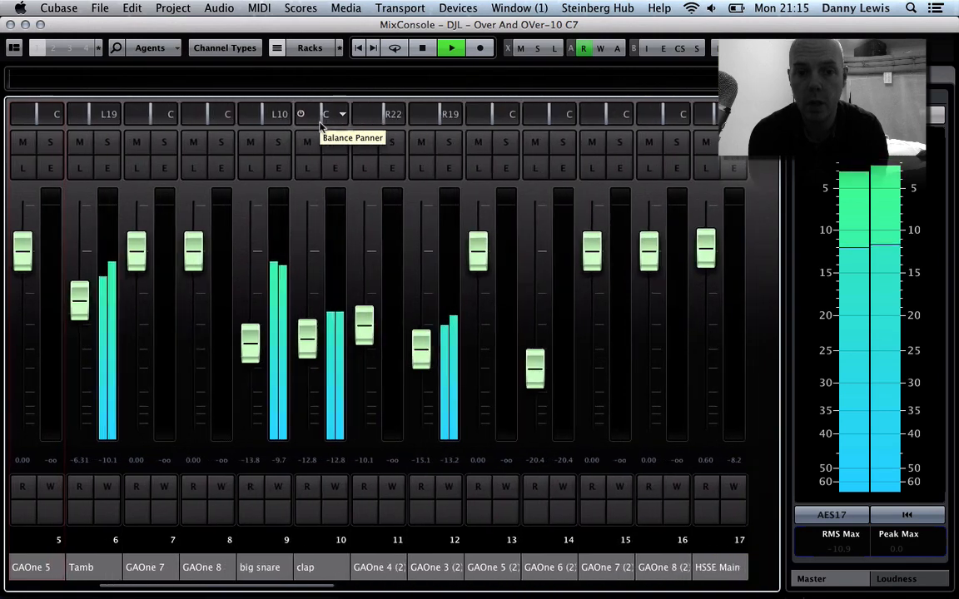
{"action": "key", "text": "h"}
{"action": "key", "text": "h"}
{"action": "key", "text": "h"}
{"action": "key", "text": "h"}
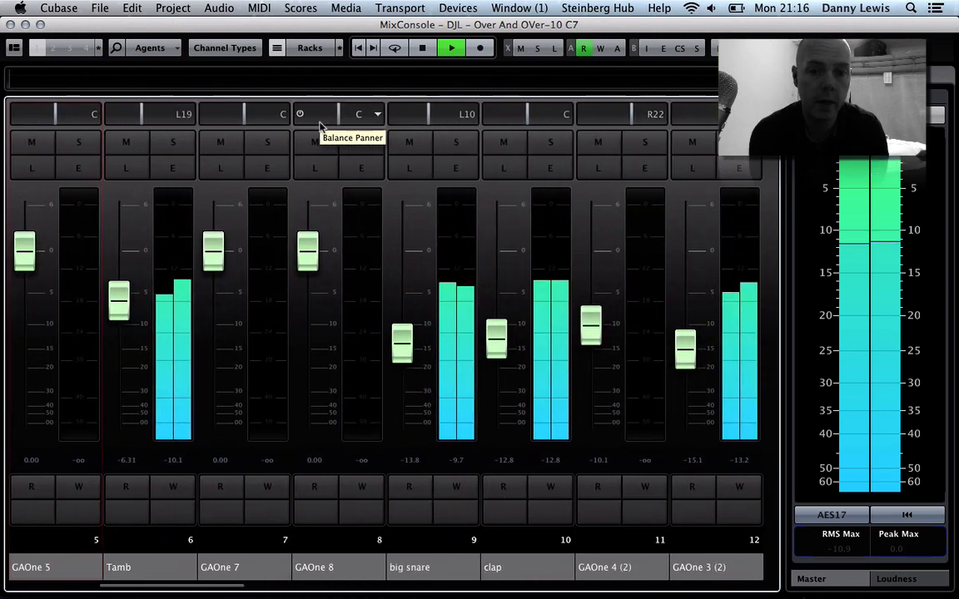
{"action": "key", "text": "h"}
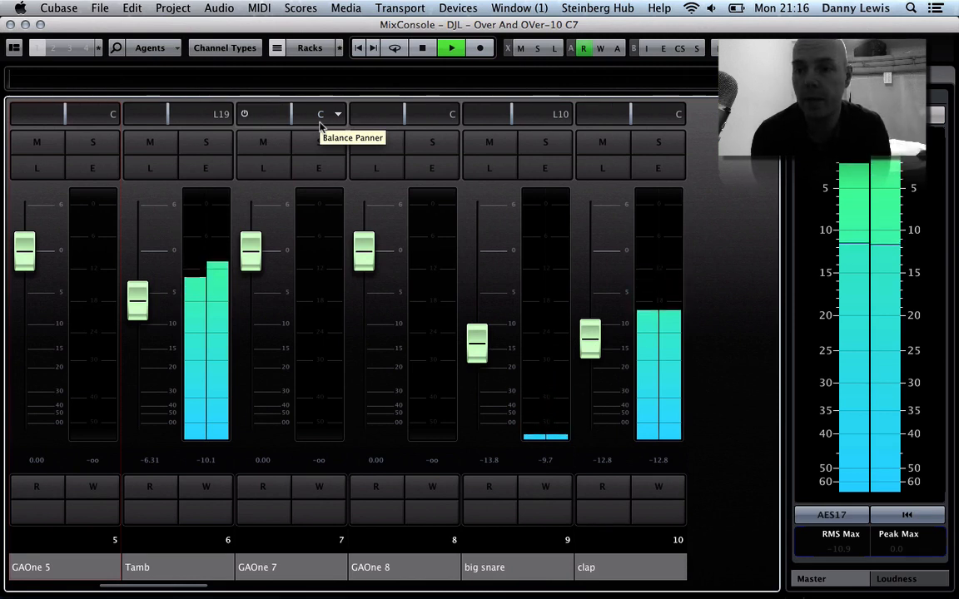
Narrow the mixer's channel strips back to their smallest width.
{"action": "key", "text": "g"}
{"action": "key", "text": "g"}
{"action": "key", "text": "g"}
{"action": "key", "text": "g"}
{"action": "key", "text": "g"}
{"action": "key", "text": "g"}
{"action": "key", "text": "g"}
{"action": "key", "text": "g"}
{"action": "key", "text": "g"}
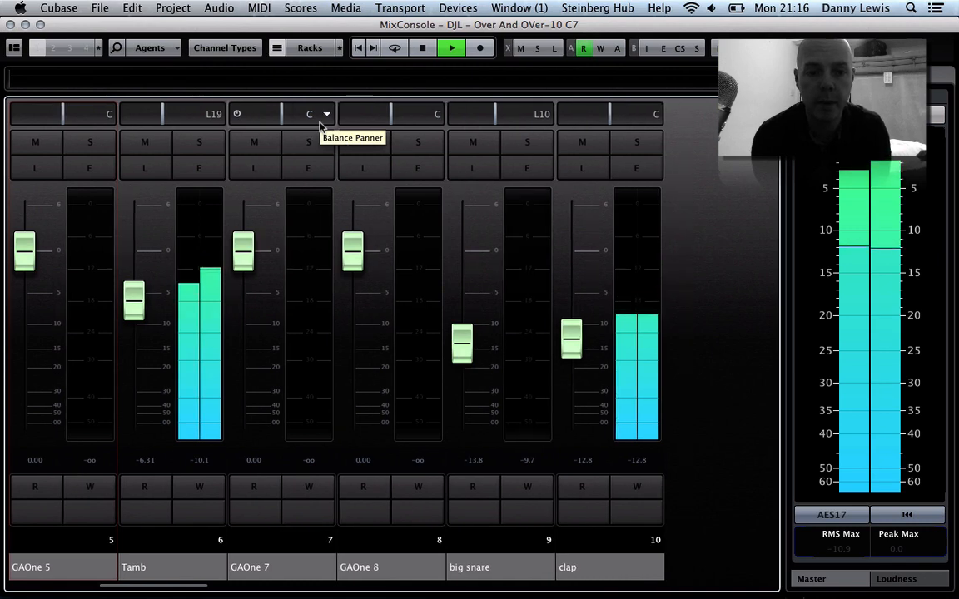
{"action": "key", "text": "g"}
{"action": "key", "text": "g"}
{"action": "key", "text": "g"}
{"action": "key", "text": "g"}
{"action": "key", "text": "g"}
{"action": "key", "text": "g"}
{"action": "key", "text": "g"}
{"action": "key", "text": "g"}
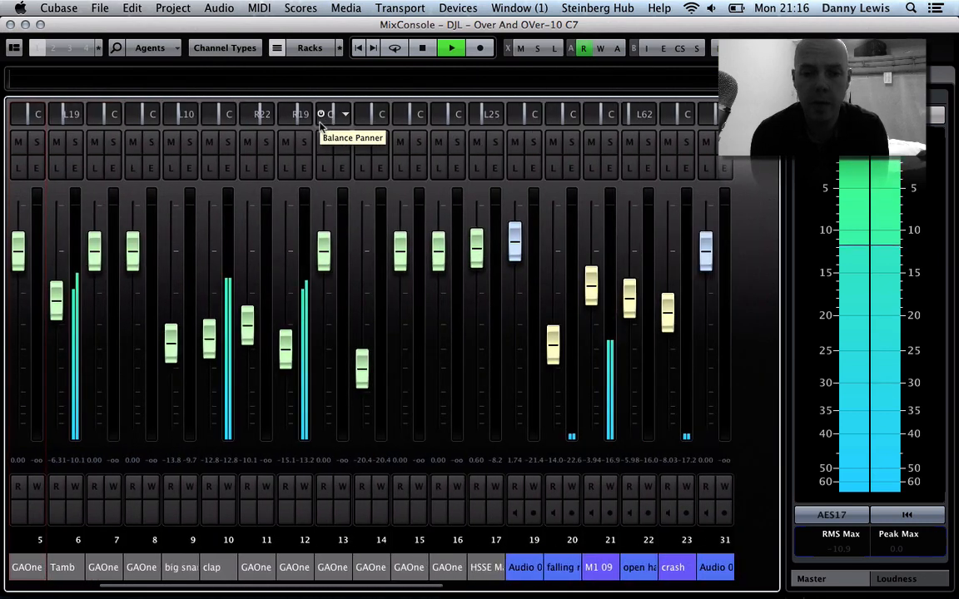
Widen the channel strips to six across once more, and shrink them again to the narrowest zoom level.
{"action": "key", "text": "h"}
{"action": "key", "text": "h"}
{"action": "key", "text": "h"}
{"action": "key", "text": "h"}
{"action": "key", "text": "h"}
{"action": "key", "text": "h"}
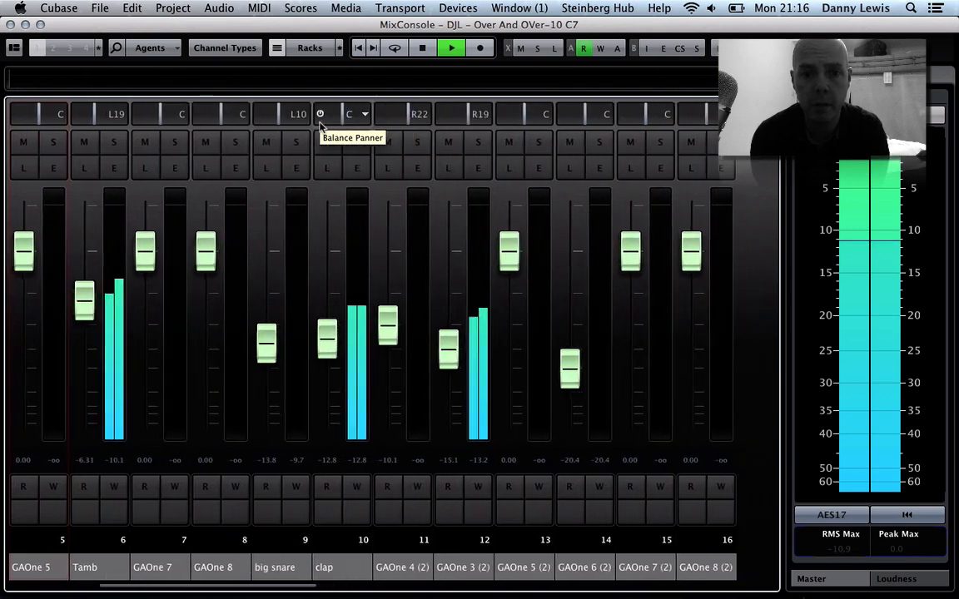
{"action": "key", "text": "h"}
{"action": "key", "text": "h"}
{"action": "key", "text": "h"}
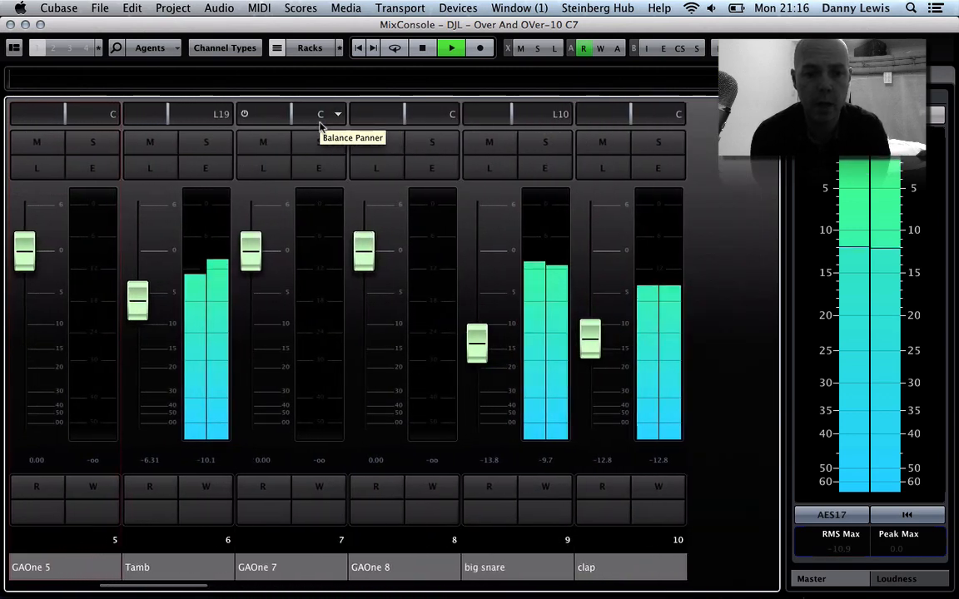
{"action": "key", "text": "g"}
{"action": "key", "text": "g"}
{"action": "key", "text": "g"}
{"action": "key", "text": "g"}
{"action": "key", "text": "g"}
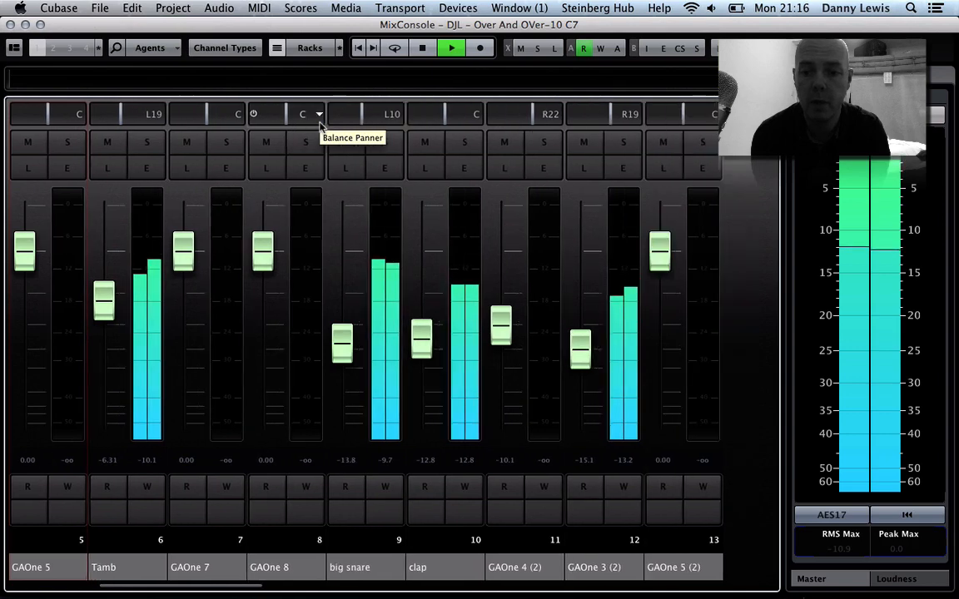
{"action": "key", "text": "g"}
{"action": "key", "text": "g"}
{"action": "key", "text": "g"}
{"action": "key", "text": "g"}
{"action": "key", "text": "g"}
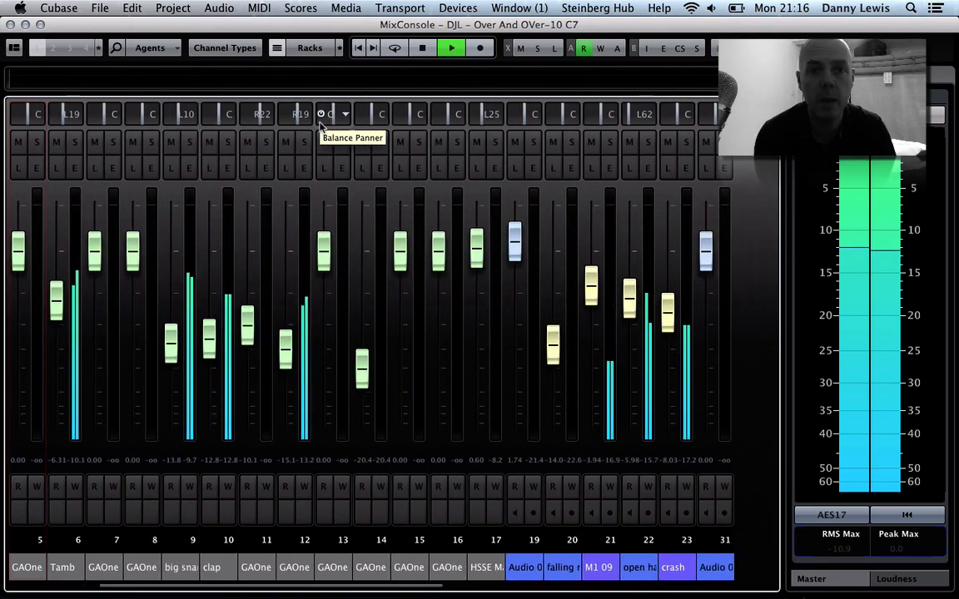
Toggle the mixer's MIDI channels on and off, and hide the FX and ReWire channel types.
{"action": "left_click", "coordinate": [248, 47]}
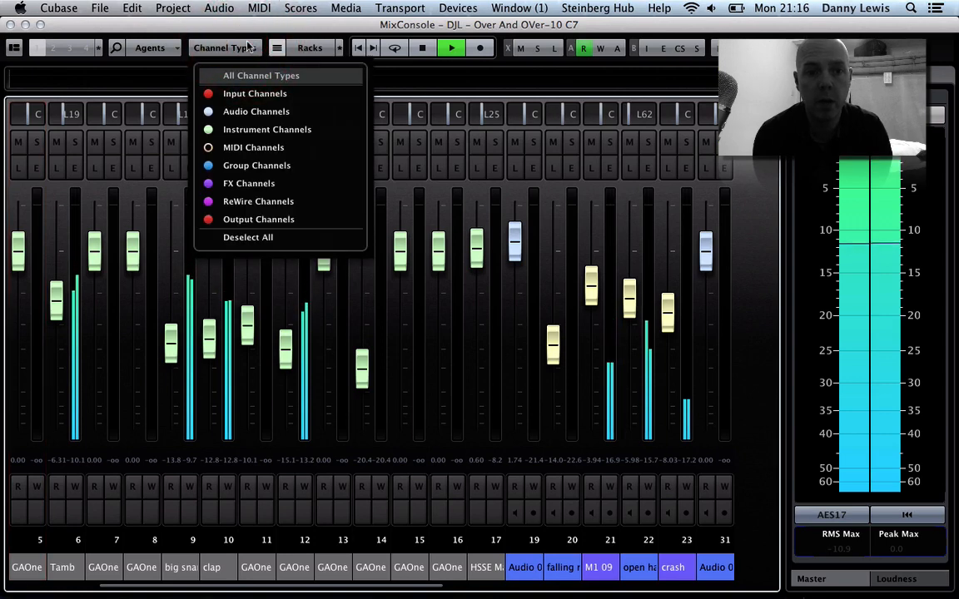
{"action": "left_click", "coordinate": [208, 148]}
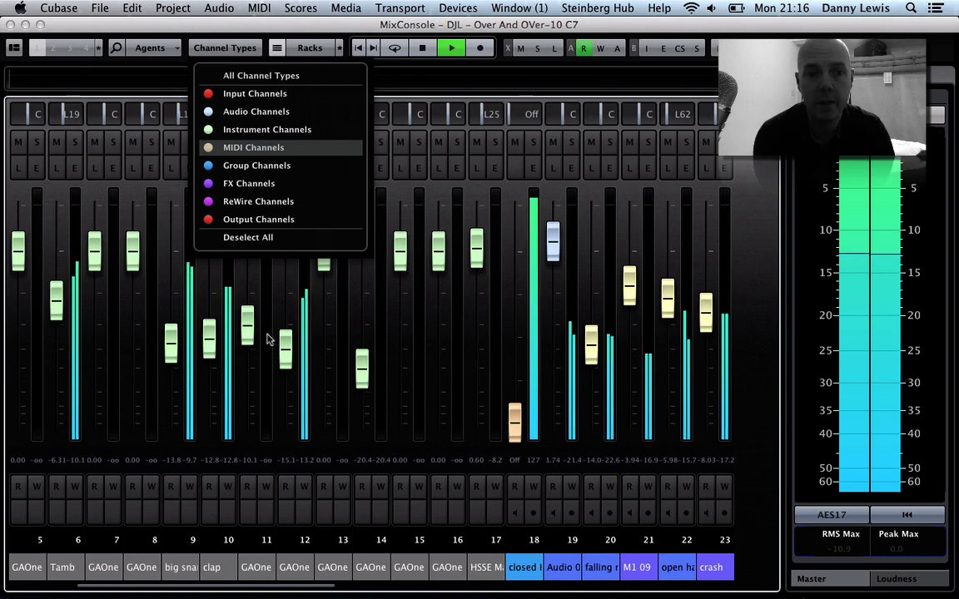
{"action": "left_click", "coordinate": [209, 149]}
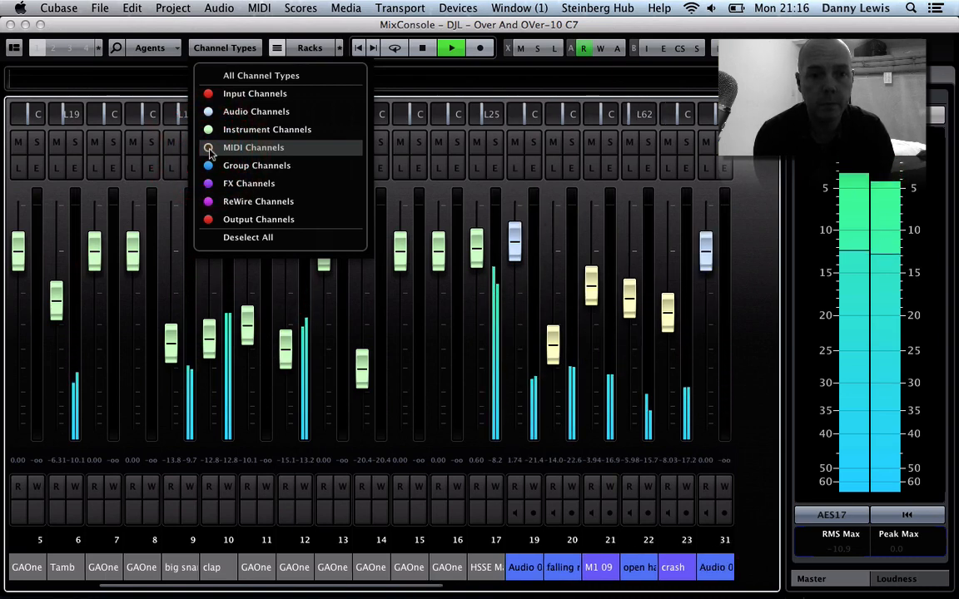
{"action": "left_click", "coordinate": [207, 184]}
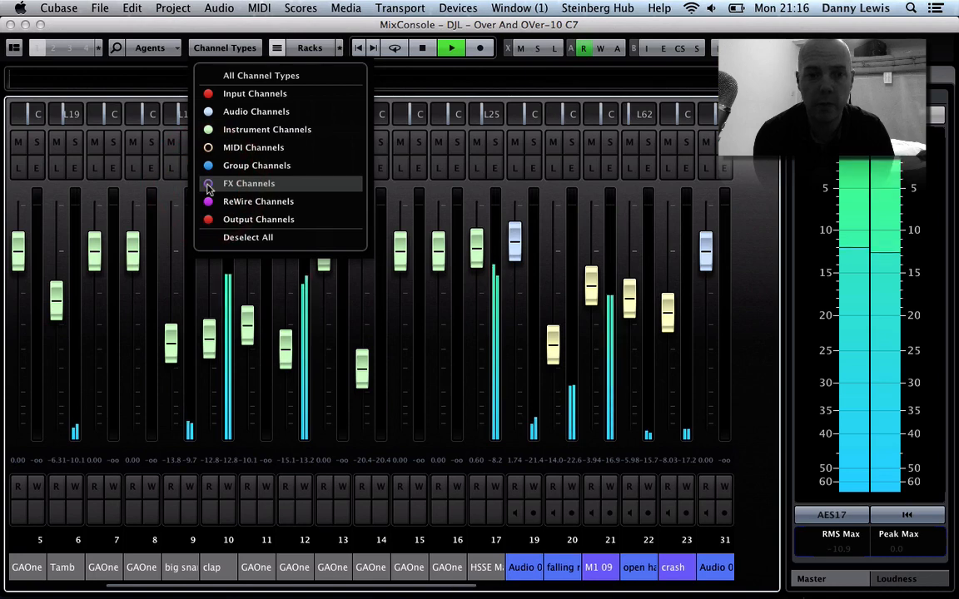
{"action": "left_click", "coordinate": [208, 203]}
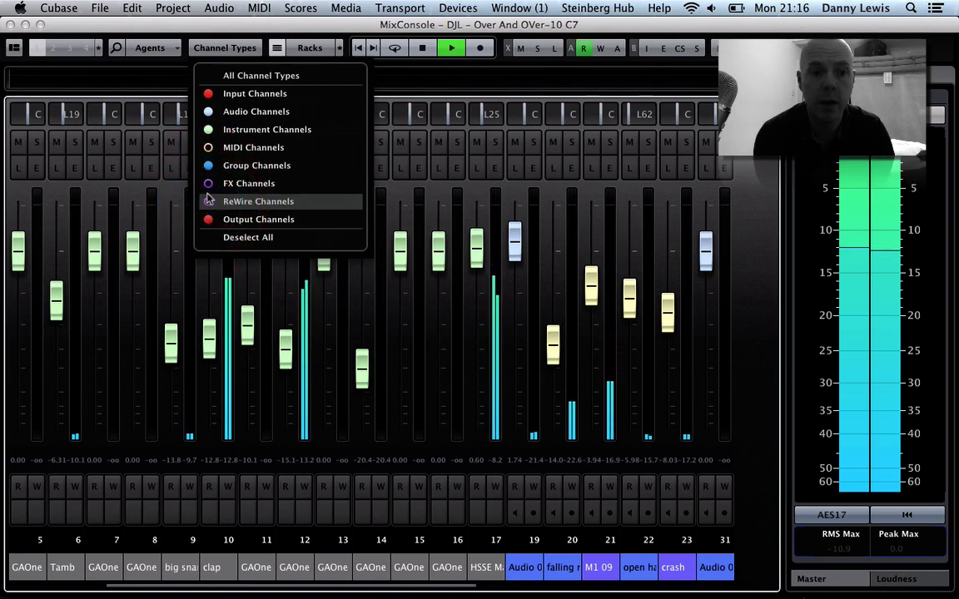
Hide the Instrument and Audio channels, restore both types, and show the FX channels again.
{"action": "left_click", "coordinate": [208, 129]}
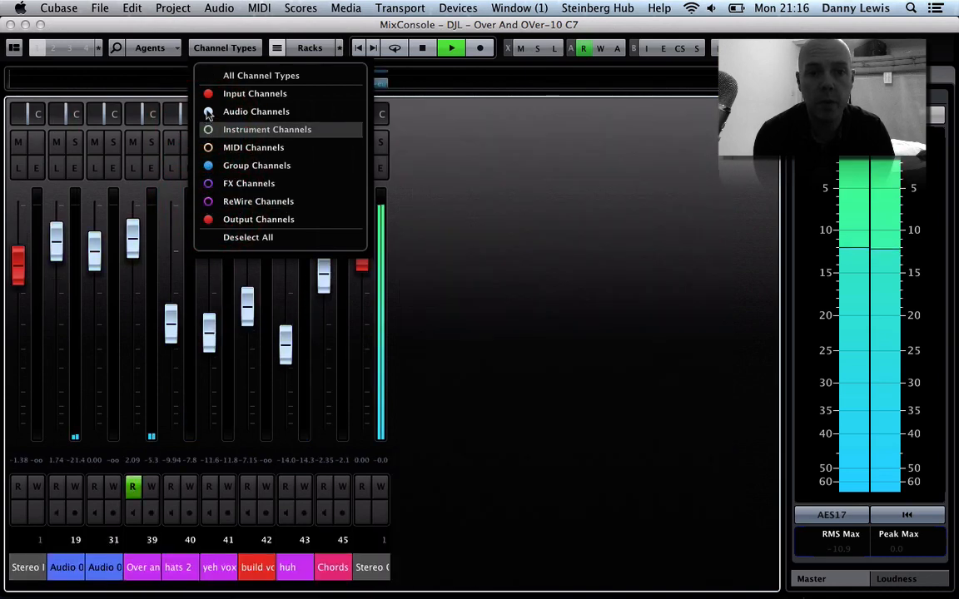
{"action": "left_click", "coordinate": [208, 111]}
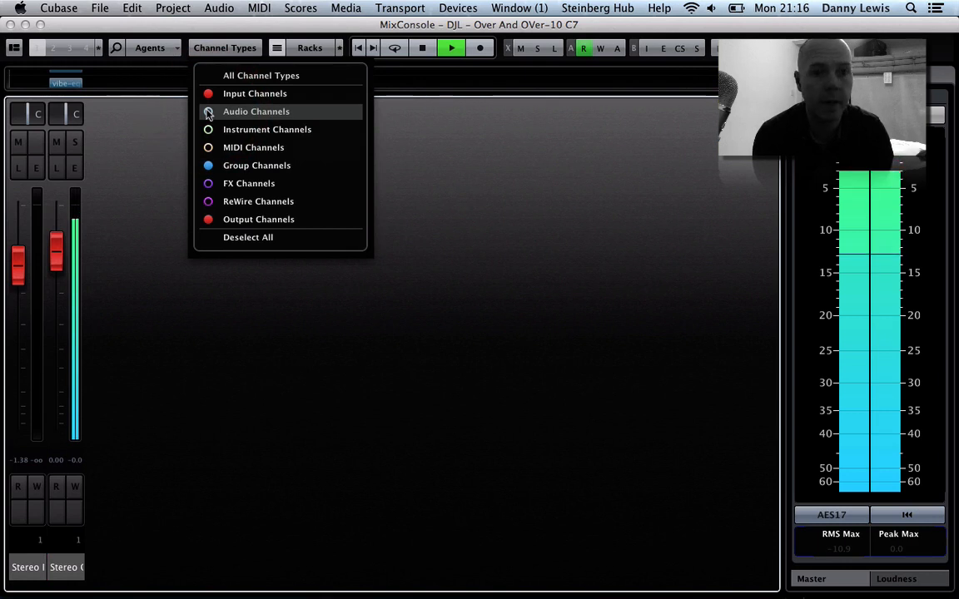
{"action": "left_click", "coordinate": [208, 112]}
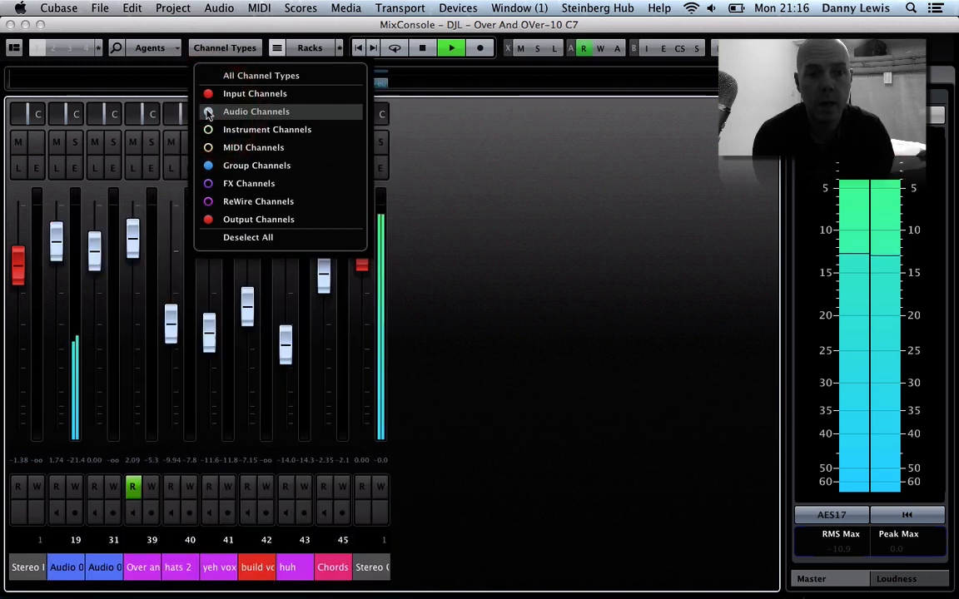
{"action": "left_click", "coordinate": [208, 130]}
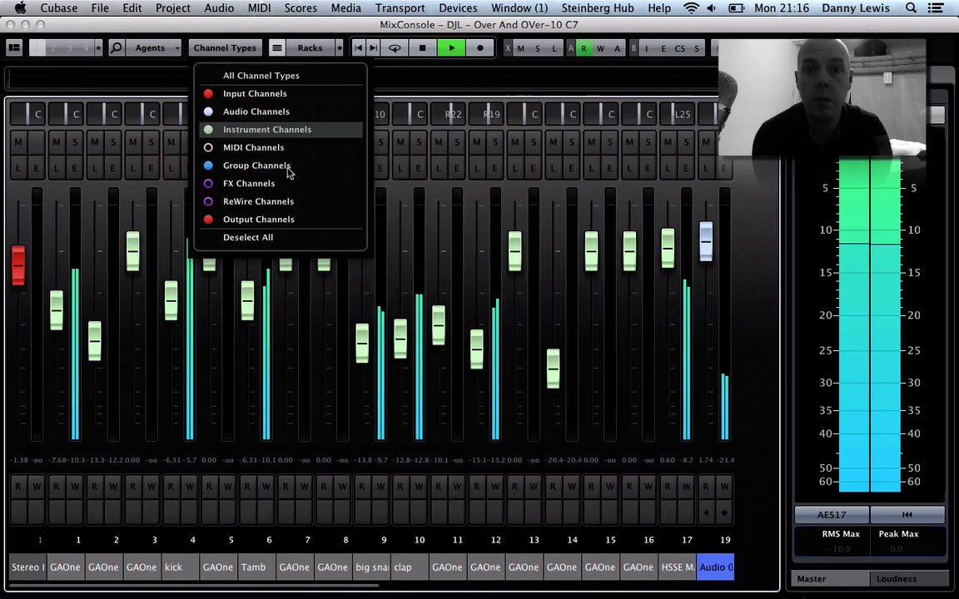
{"action": "left_click", "coordinate": [208, 183]}
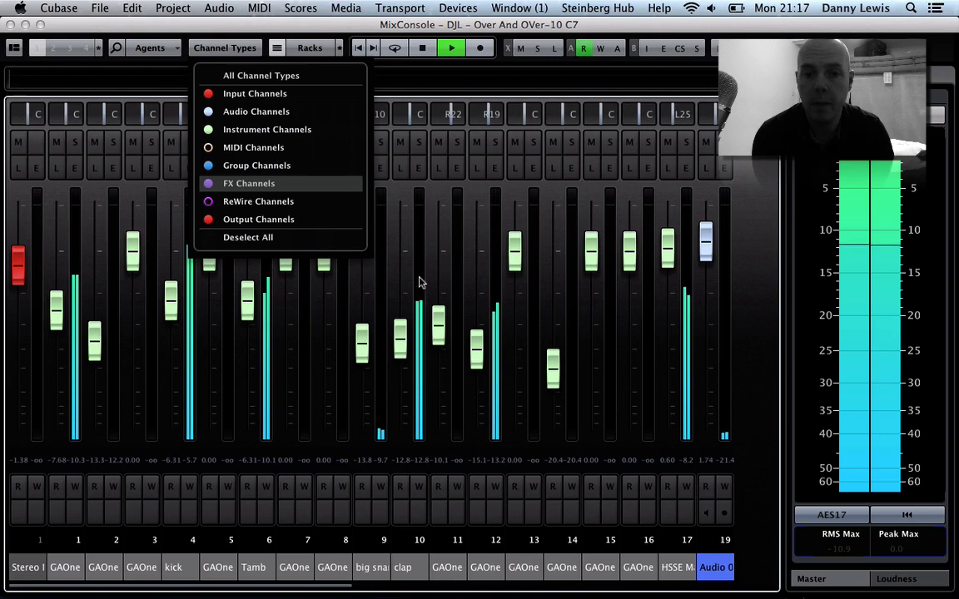
{"action": "left_click", "coordinate": [223, 47]}
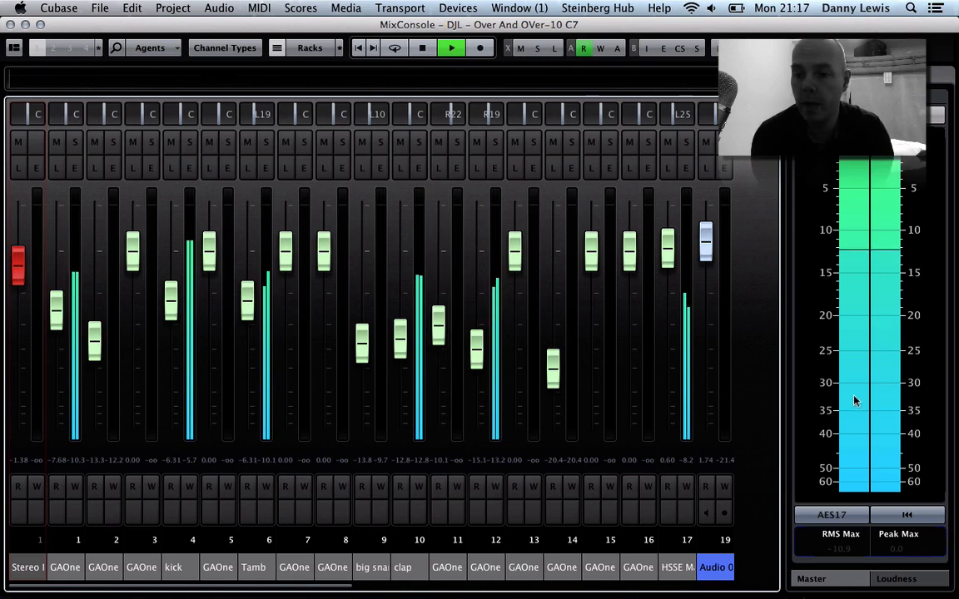
Start measuring in the Loudness meter and return to the Master meter.
{"action": "left_click", "coordinate": [912, 580]}
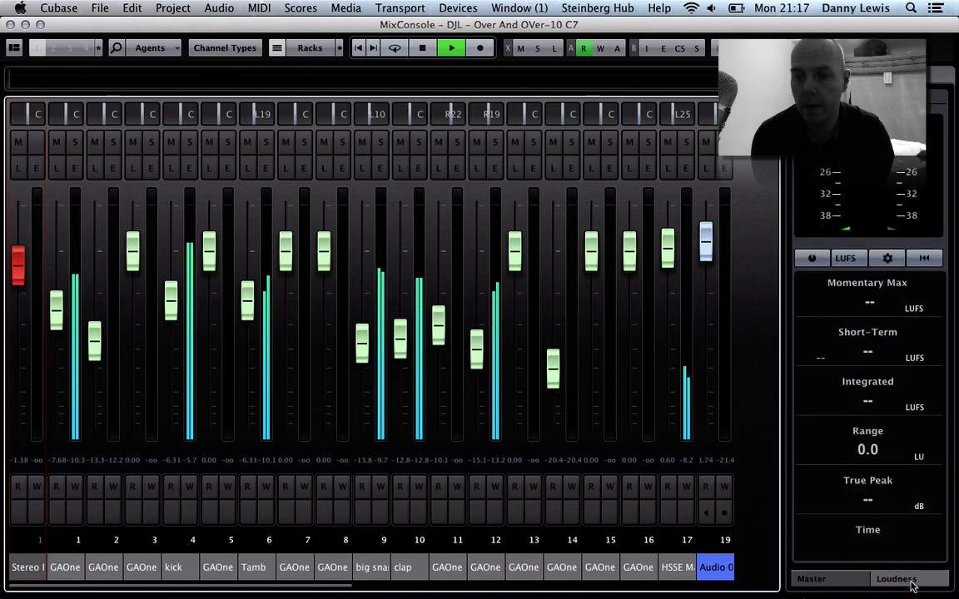
{"action": "left_click", "coordinate": [814, 259]}
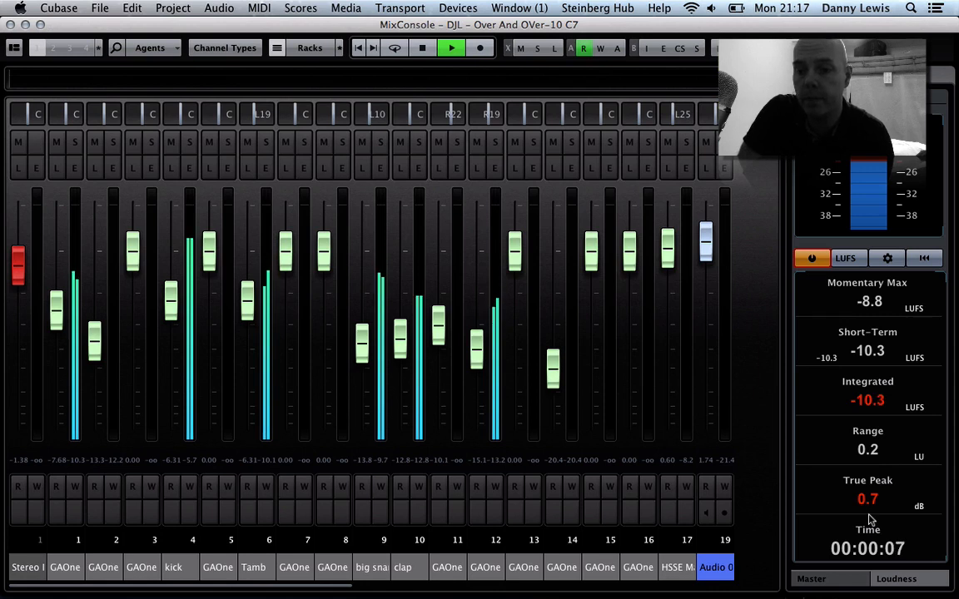
{"action": "left_click", "coordinate": [828, 585]}
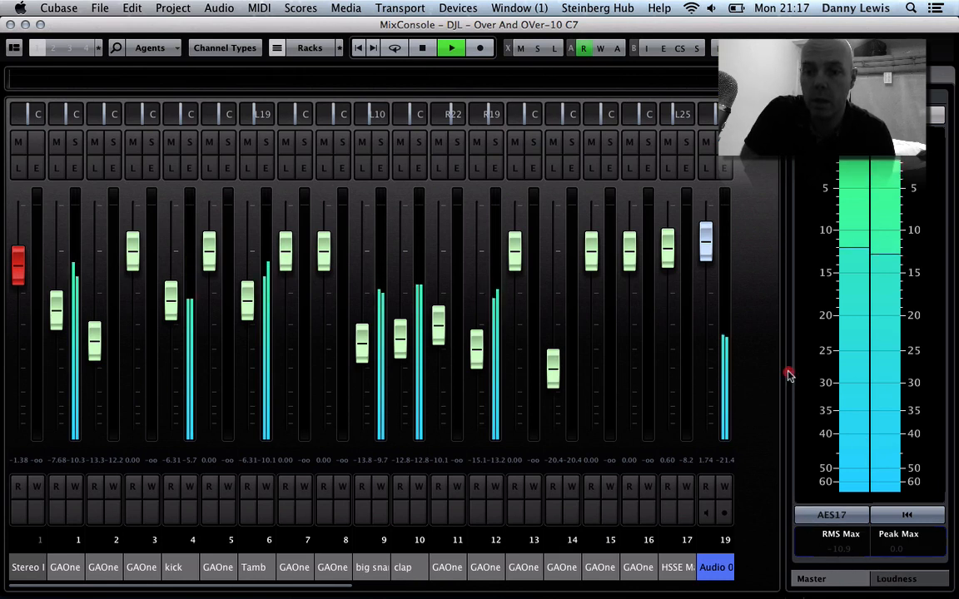
Enlarge the meter section to over a third of the window and widen the channel strips until five fit beside it.
{"action": "left_click_drag", "start_coordinate": [789, 375], "coordinate": [594, 424]}
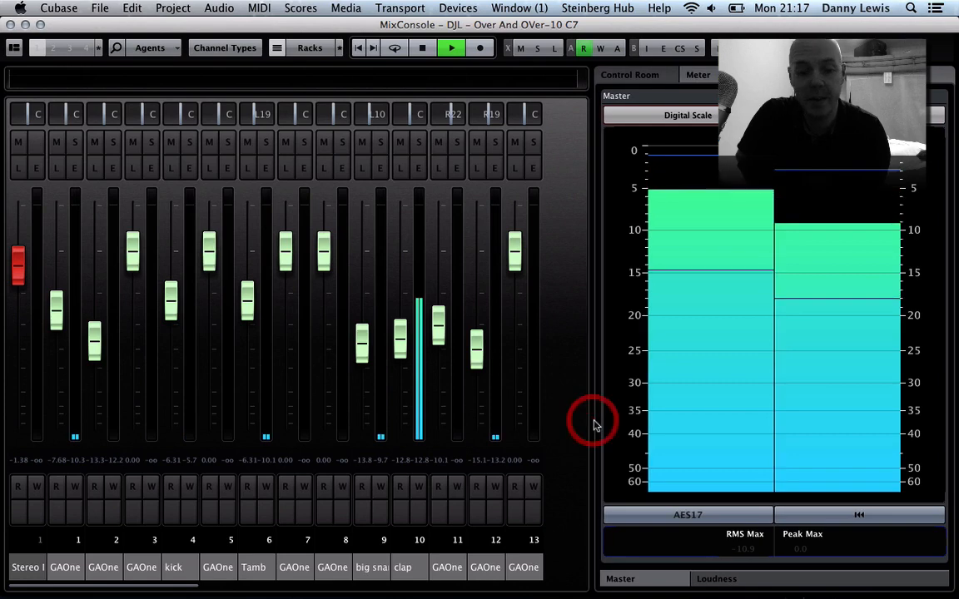
{"action": "key", "text": "h"}
{"action": "key", "text": "h"}
{"action": "key", "text": "h"}
{"action": "key", "text": "h"}
{"action": "key", "text": "h"}
{"action": "key", "text": "h"}
{"action": "key", "text": "h"}
{"action": "key", "text": "h"}
{"action": "key", "text": "h"}
{"action": "key", "text": "h"}
{"action": "key", "text": "h"}
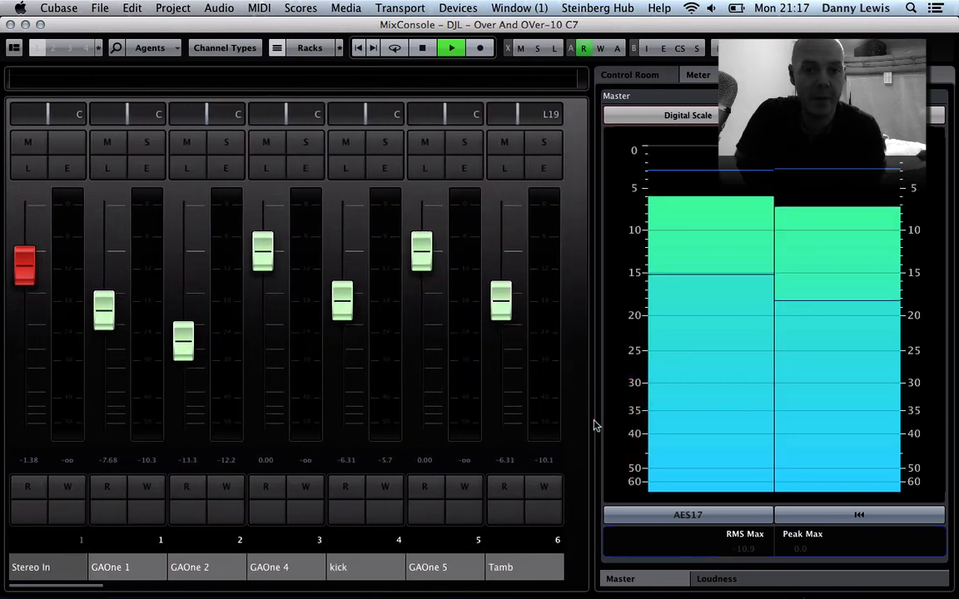
{"action": "key", "text": "h"}
{"action": "key", "text": "h"}
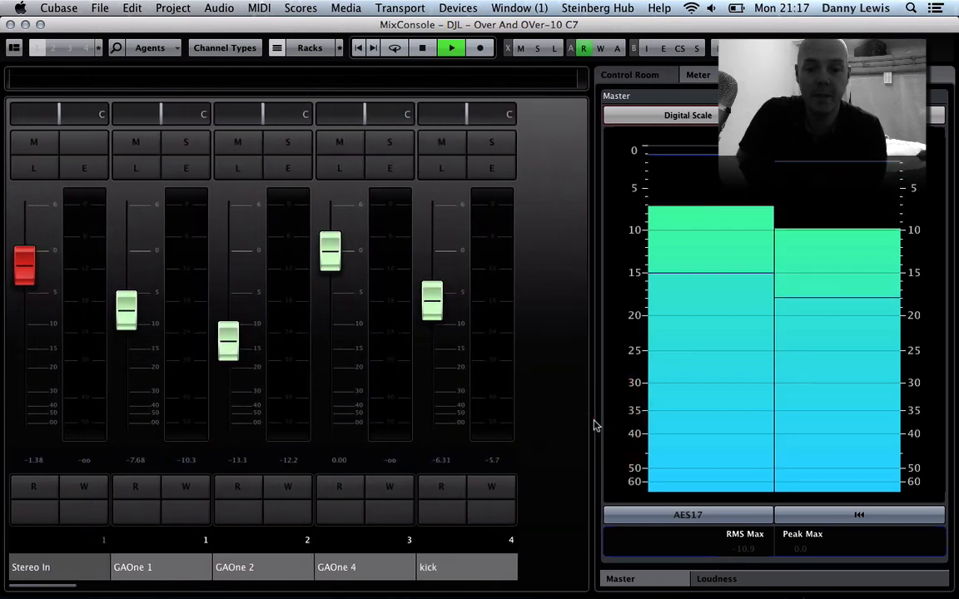
Narrow the channel strips beside the enlarged meter to their smallest width.
{"action": "key", "text": "g"}
{"action": "key", "text": "g"}
{"action": "key", "text": "g"}
{"action": "key", "text": "g"}
{"action": "key", "text": "g"}
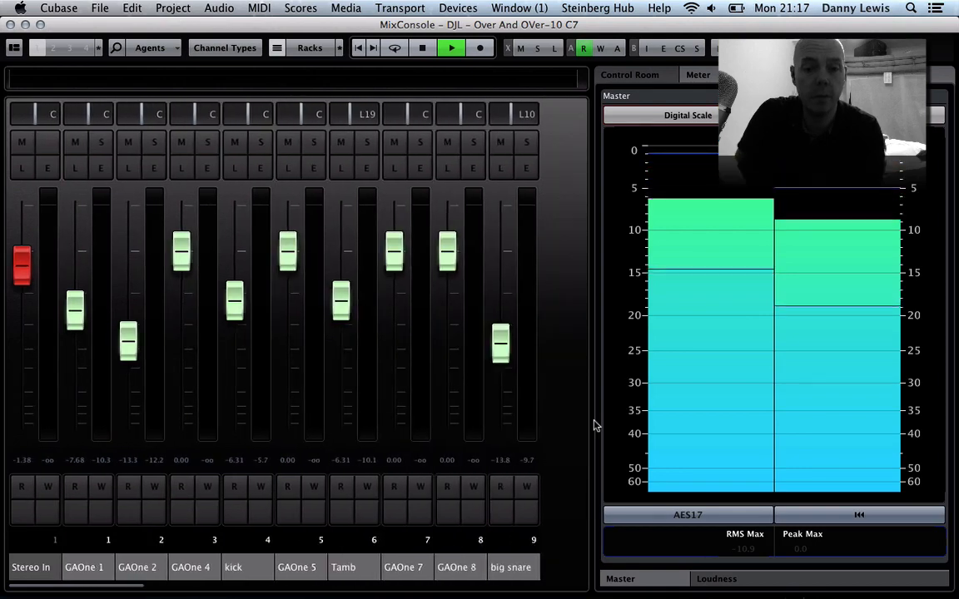
{"action": "key", "text": "g"}
{"action": "key", "text": "g"}
View the Master meter's available scales, keep Digital Scale, and stop playback.
{"action": "key", "text": "Return"}
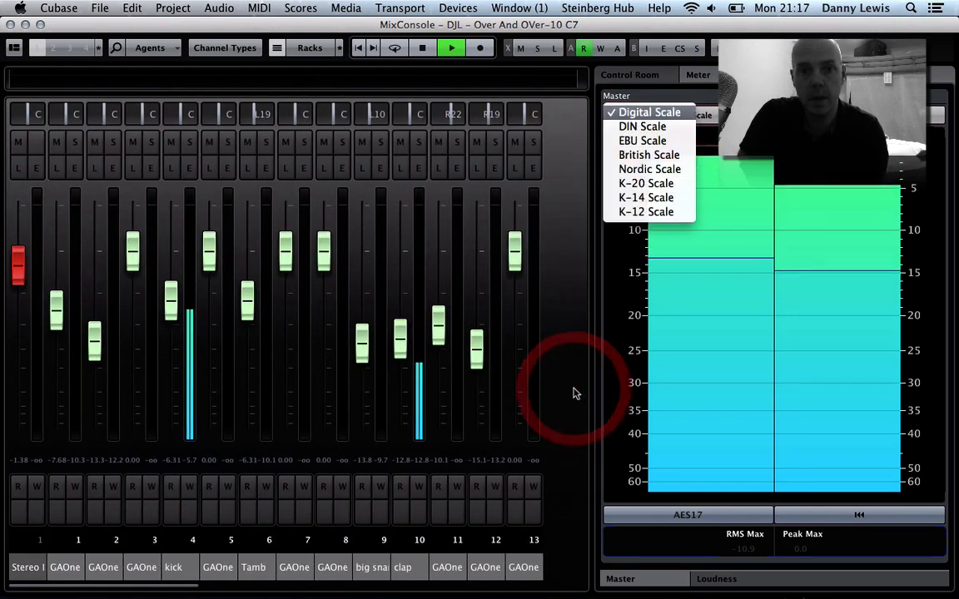
{"action": "left_click", "coordinate": [572, 392]}
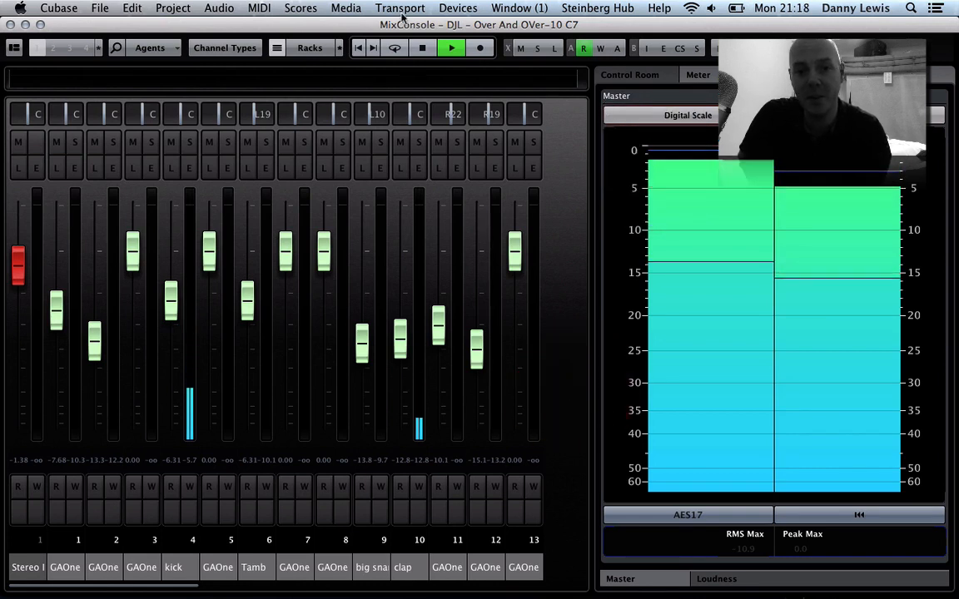
{"action": "left_click", "coordinate": [422, 48]}
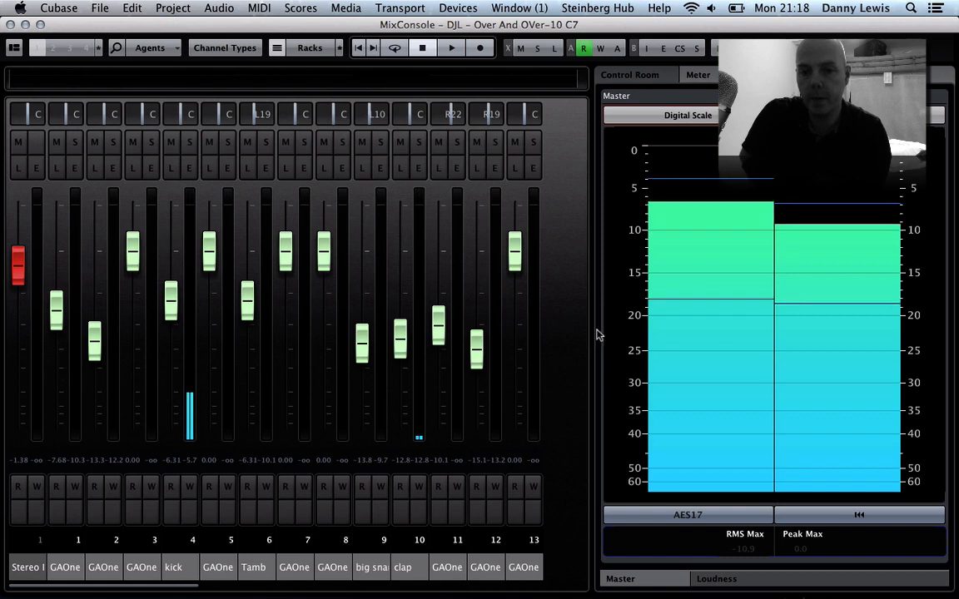
Shrink the meter section back to a narrow column and close the MixConsole.
{"action": "left_click_drag", "start_coordinate": [595, 329], "coordinate": [797, 351]}
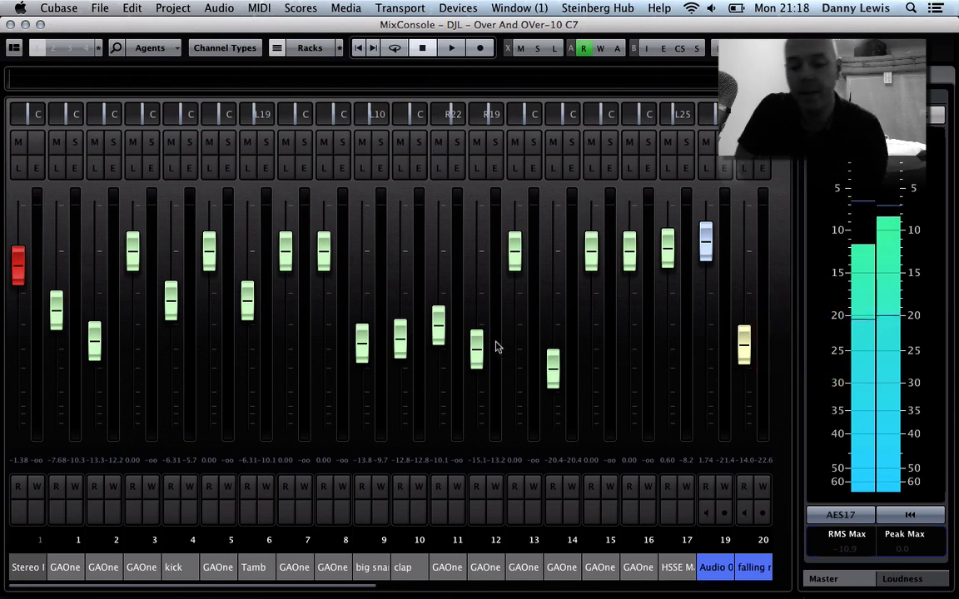
{"action": "left_click", "coordinate": [10, 24]}
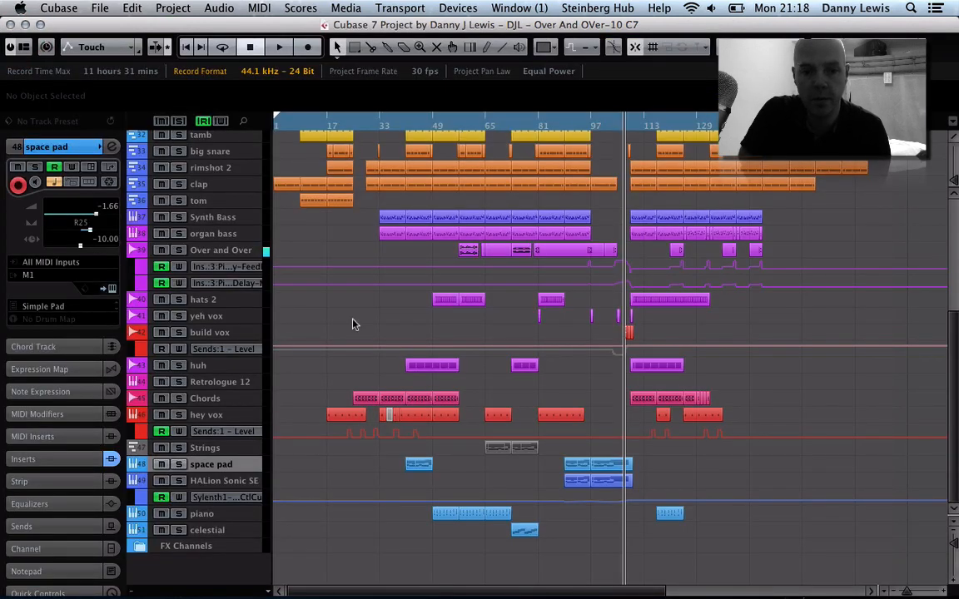
Solo the space pad track and glue its two adjoining parts starting at bar 89 into one.
{"action": "left_click", "coordinate": [184, 463]}
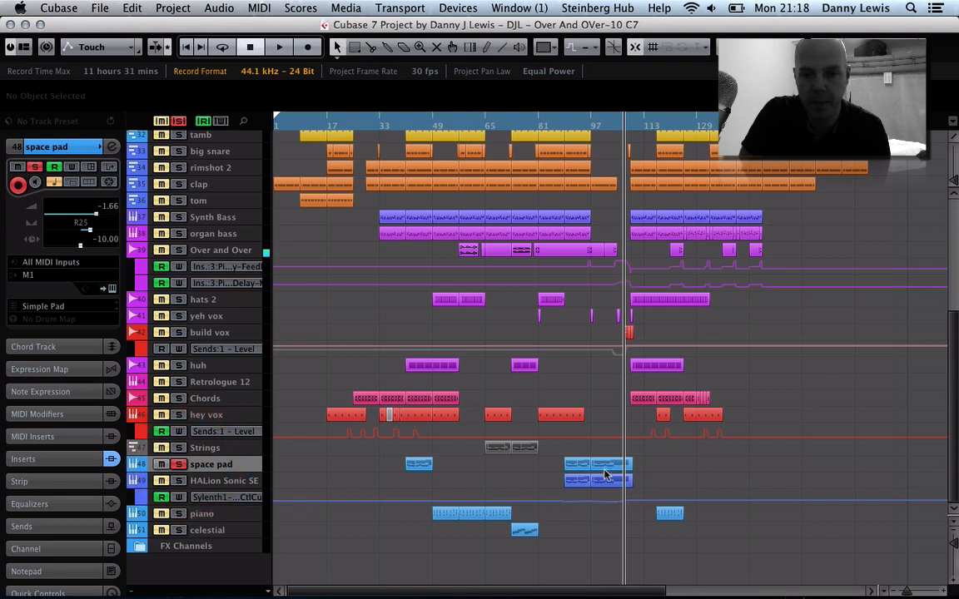
{"action": "left_click", "coordinate": [577, 467]}
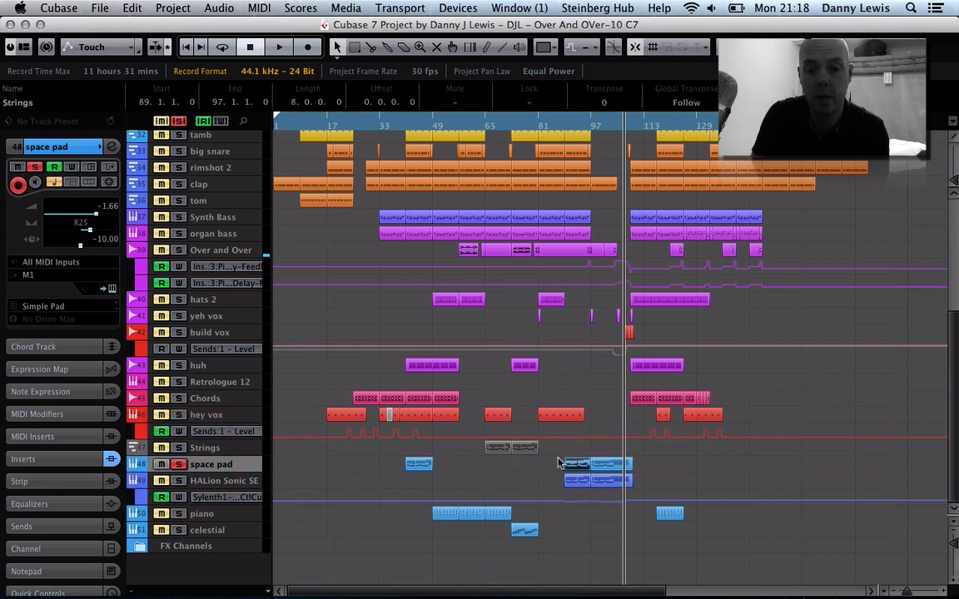
{"action": "left_click", "coordinate": [610, 464], "text": "shift"}
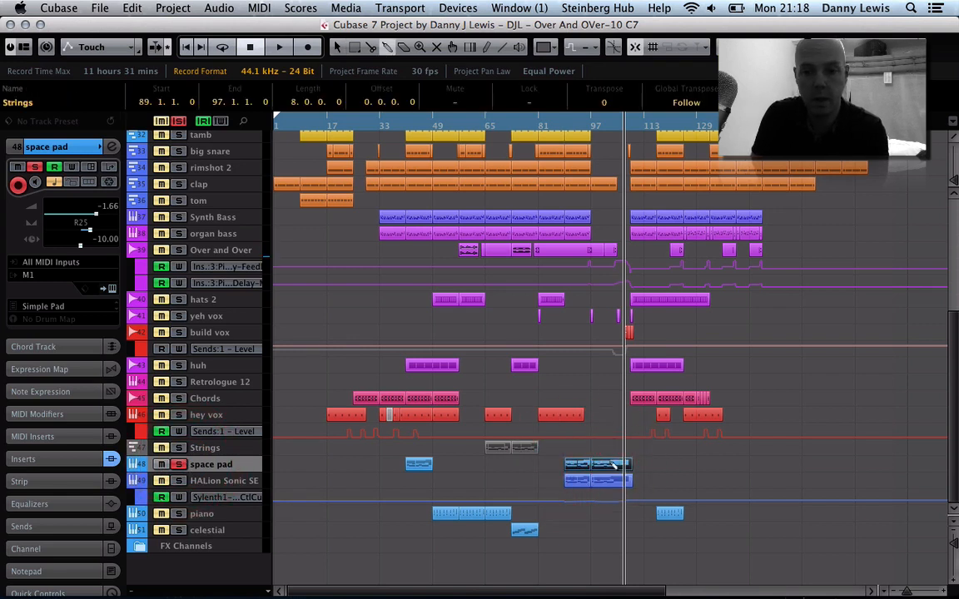
{"action": "left_click", "coordinate": [565, 467]}
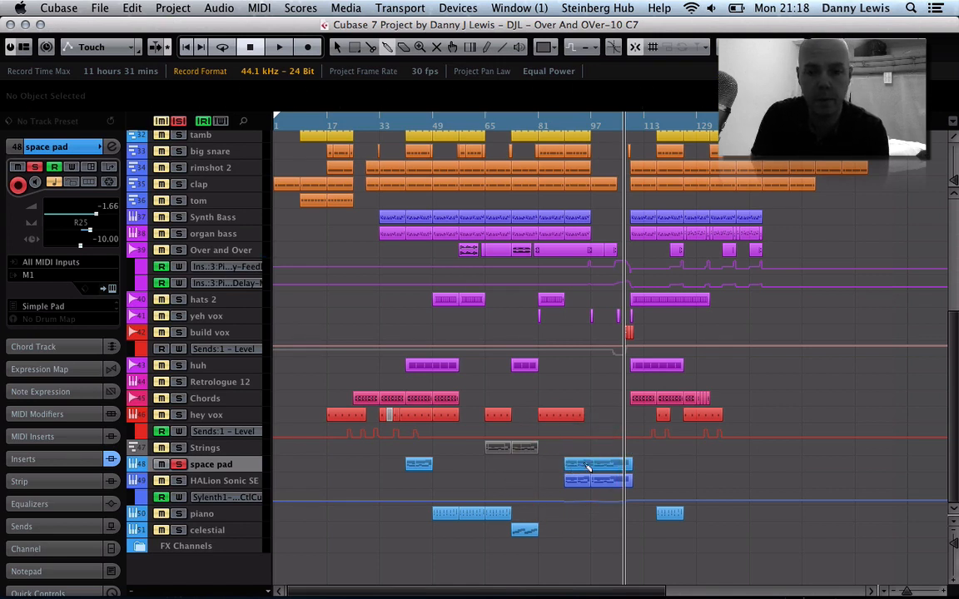
Set the locators around the glued space pad part that starts at bar 89.
{"action": "left_click", "coordinate": [584, 467]}
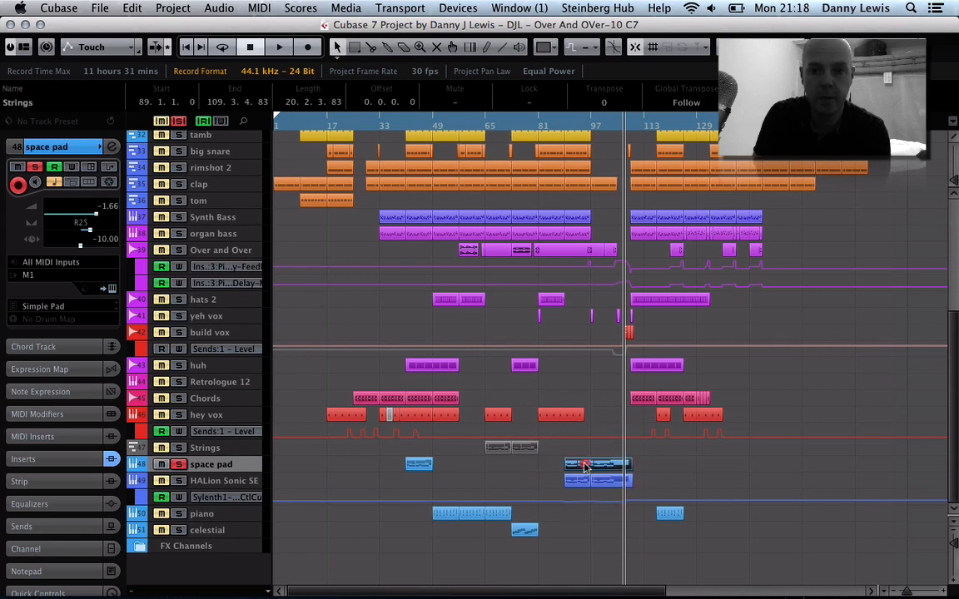
{"action": "double_click", "coordinate": [584, 467]}
{"action": "key", "text": "Return"}
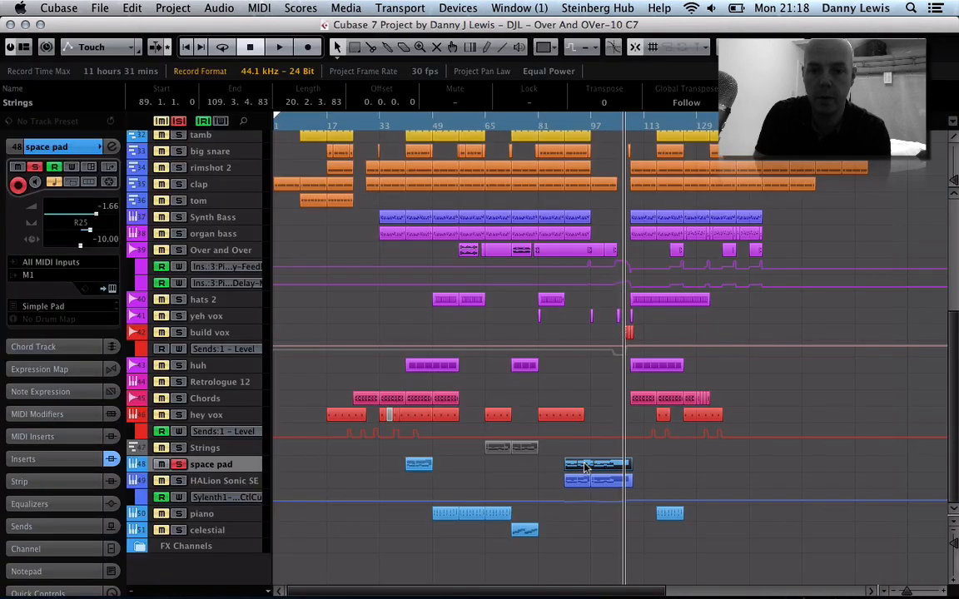
{"action": "key", "text": "p"}
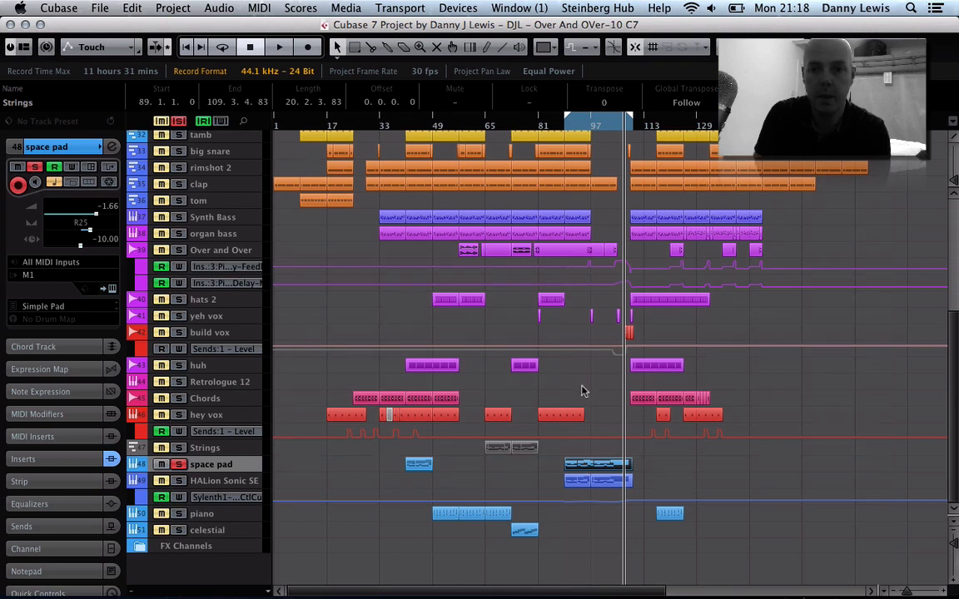
Examine the glued space pad part's notes in the Key Editor while zooming out, return to the project and move the playhead to bar 89.
{"action": "double_click", "coordinate": [581, 467]}
{"action": "key", "text": "g"}
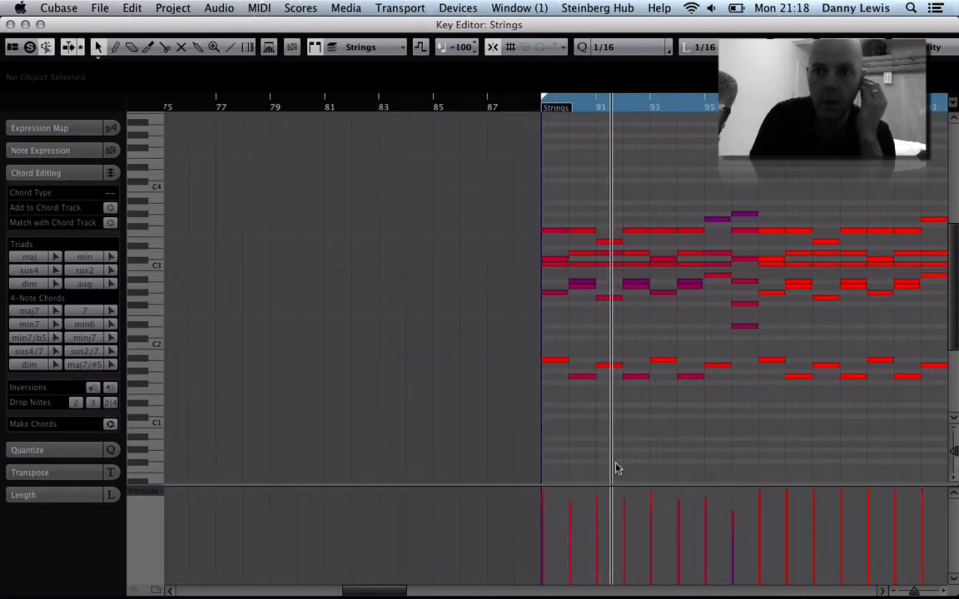
{"action": "scroll", "coordinate": [648, 315], "scroll_direction": "right", "scroll_amount": 8}
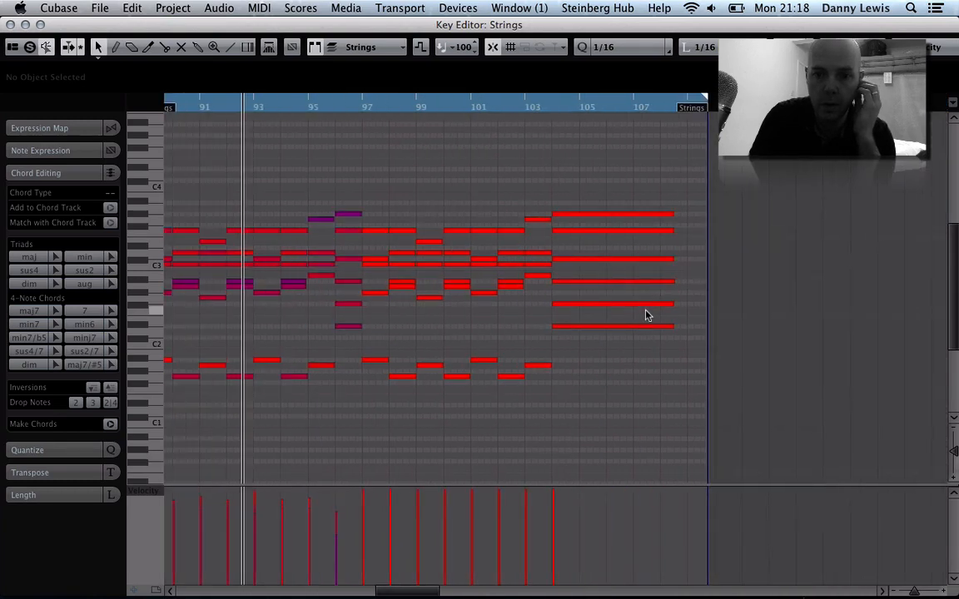
{"action": "scroll", "coordinate": [649, 315], "scroll_direction": "left", "scroll_amount": 1}
{"action": "key", "text": "Return"}
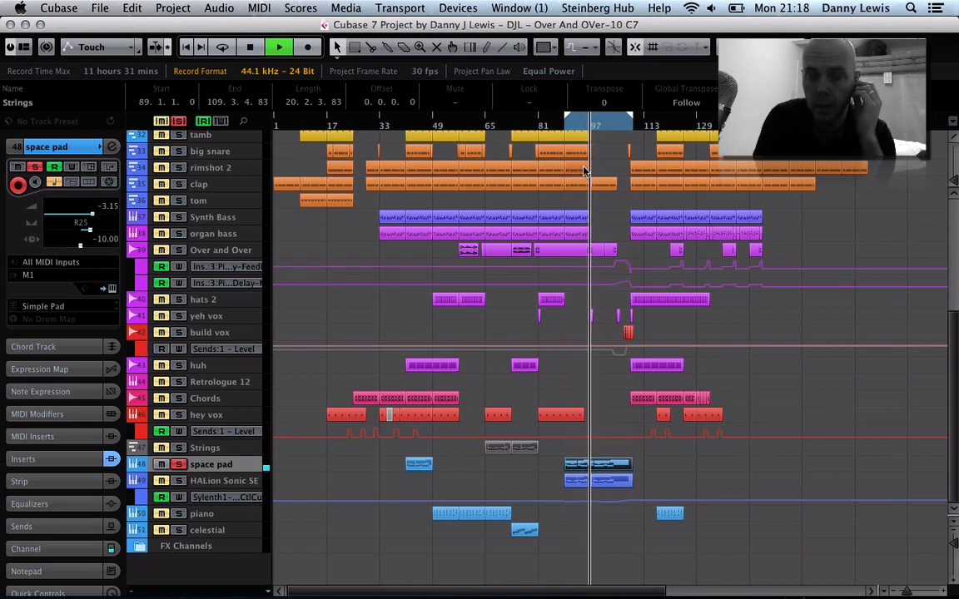
{"action": "left_click", "coordinate": [562, 127]}
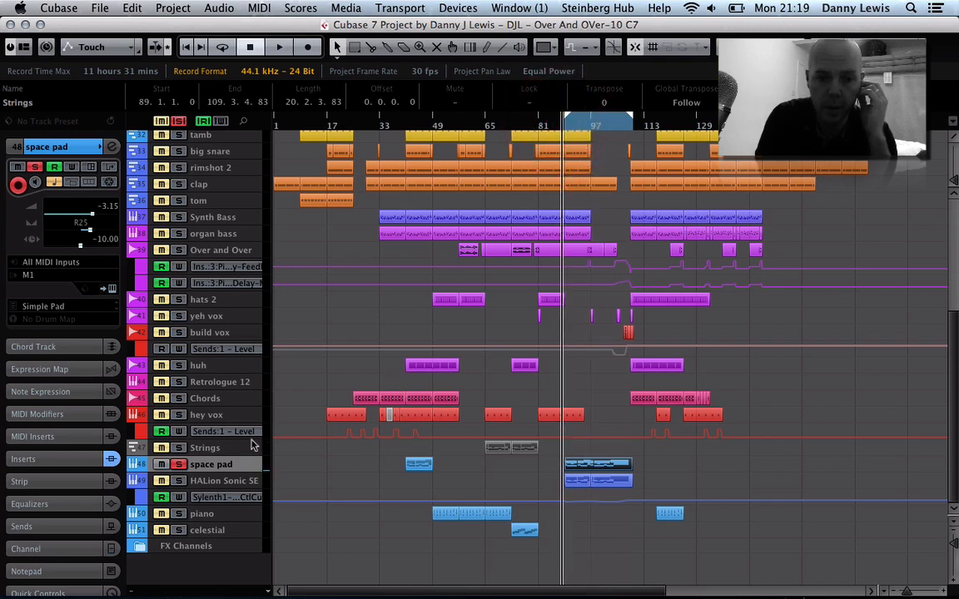
Solo the Strings track, then set the locators around its two parts from bar 65 to 81 and glue them into one.
{"action": "left_click", "coordinate": [250, 447]}
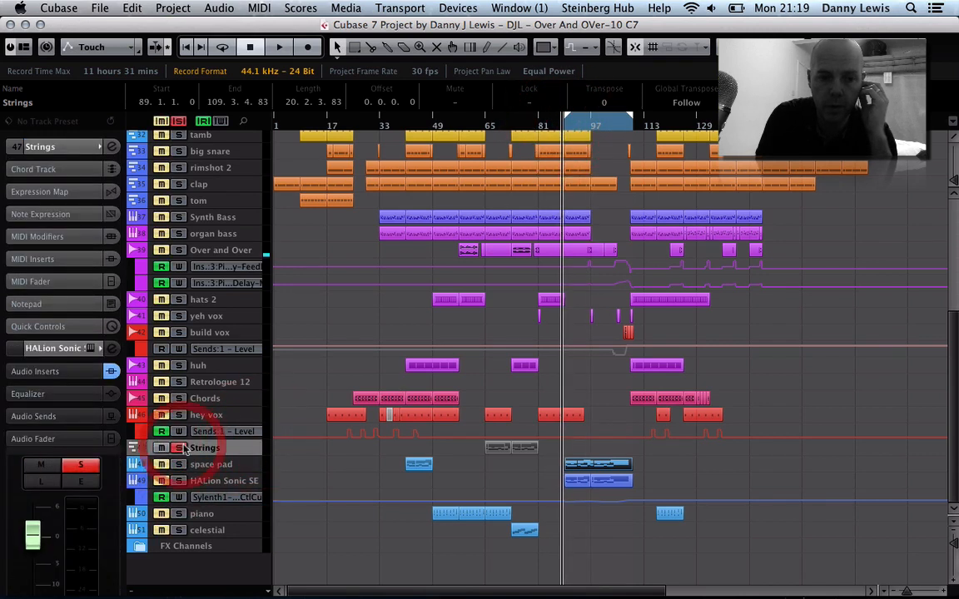
{"action": "left_click_drag", "start_coordinate": [480, 455], "coordinate": [552, 451]}
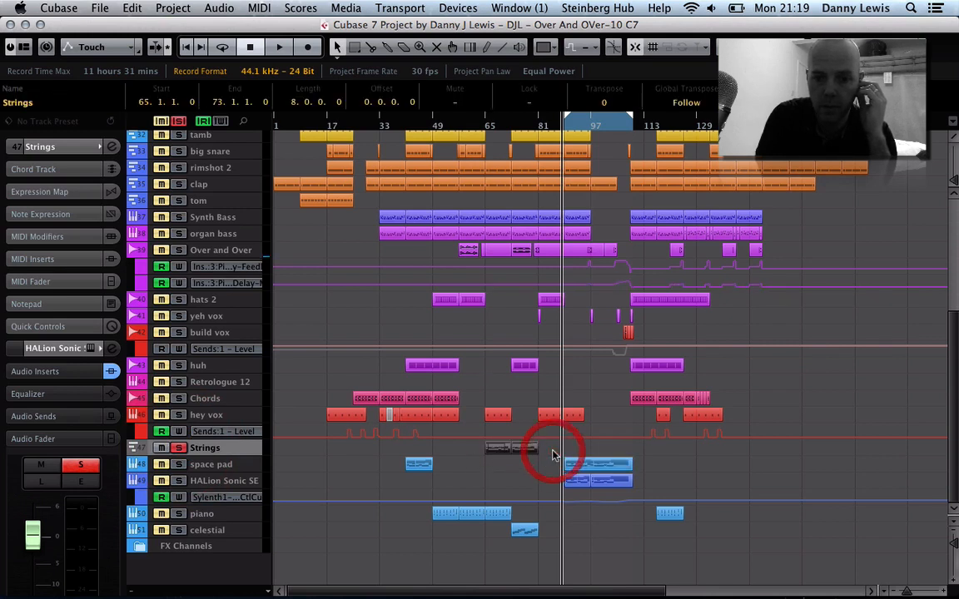
{"action": "key", "text": "p"}
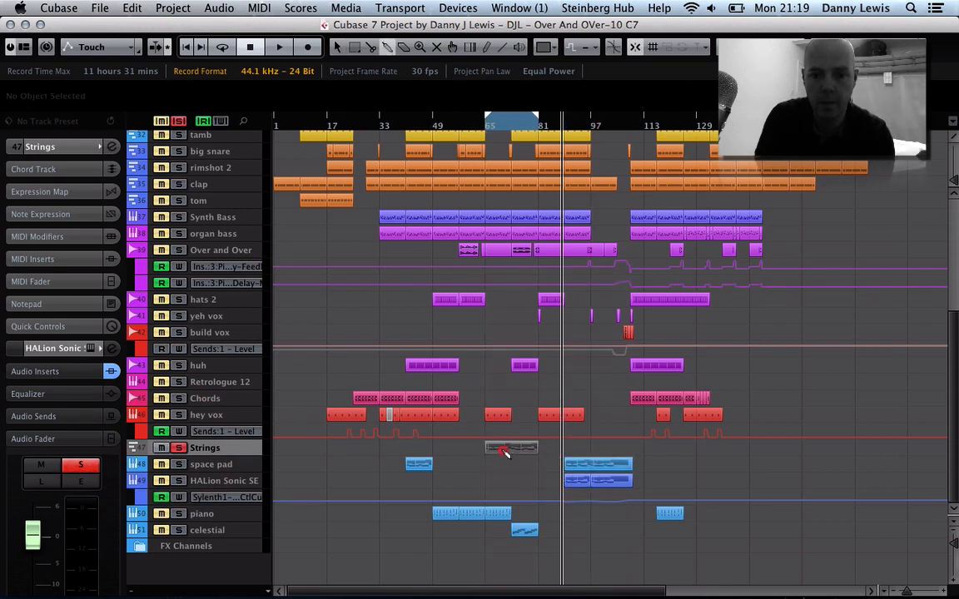
{"action": "left_click", "coordinate": [504, 454]}
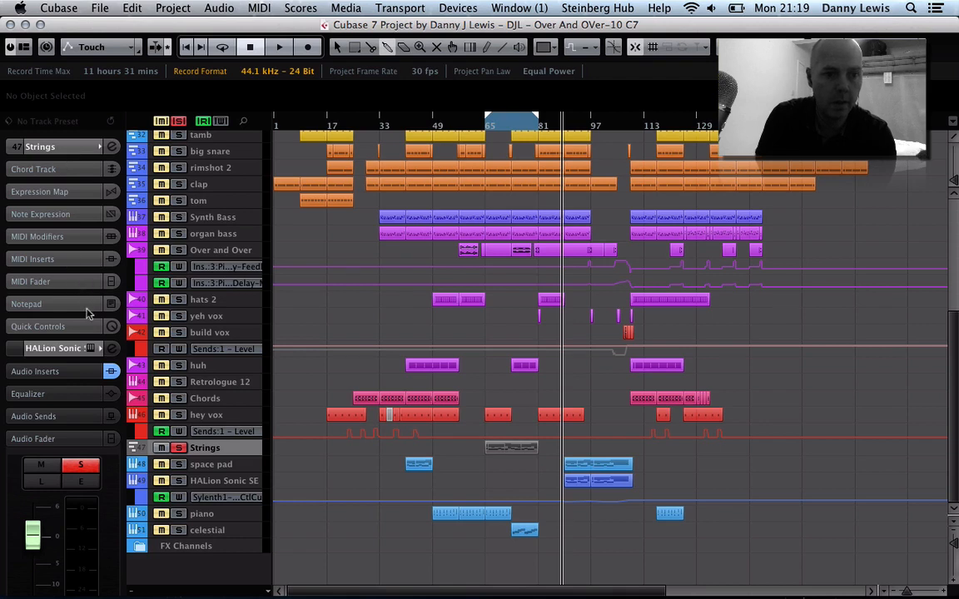
Play from bar 65 and switch off the DualFilter insert on the Strings track.
{"action": "left_click", "coordinate": [481, 127]}
{"action": "key", "text": "space"}
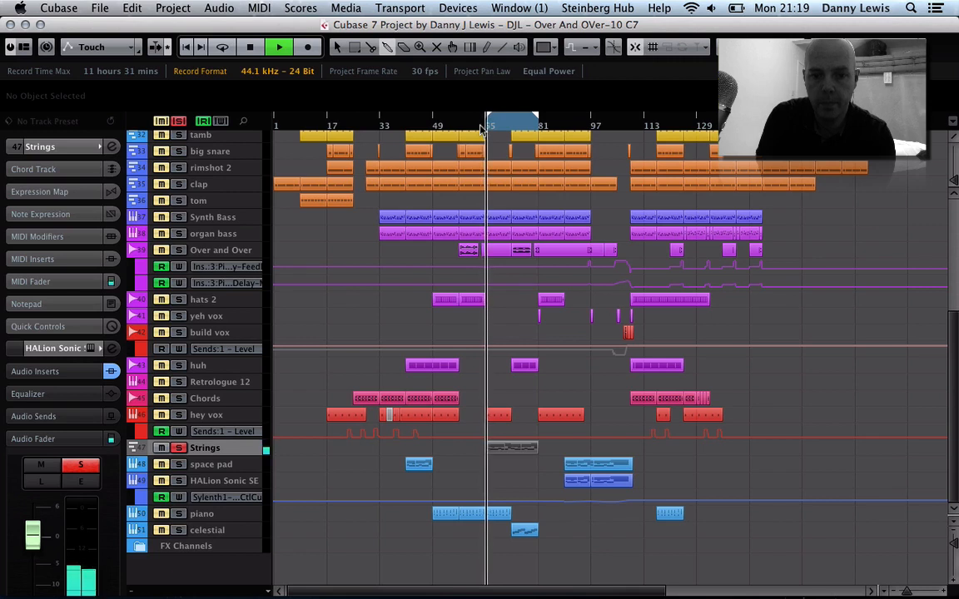
{"action": "left_click", "coordinate": [84, 371]}
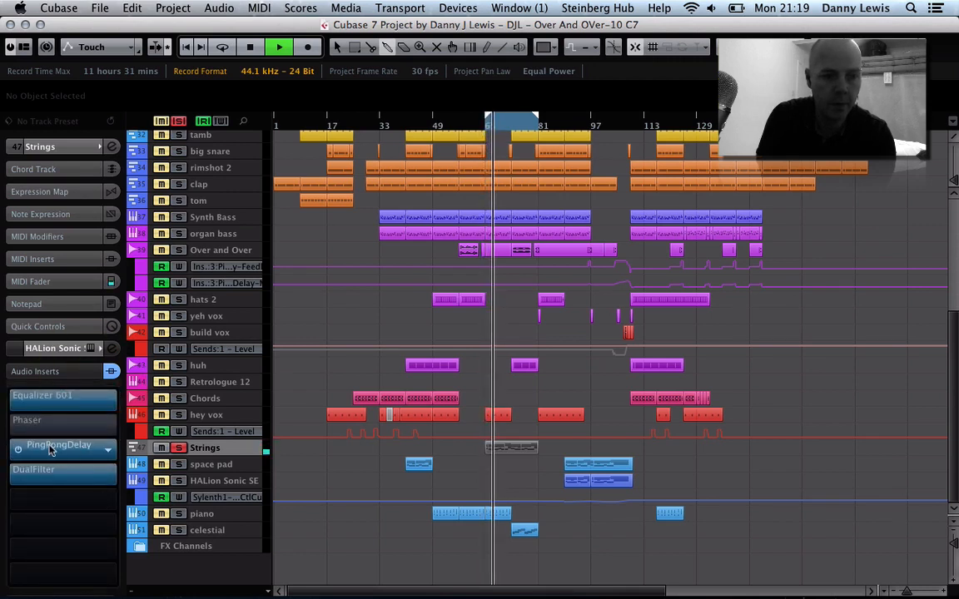
{"action": "left_click", "coordinate": [17, 478]}
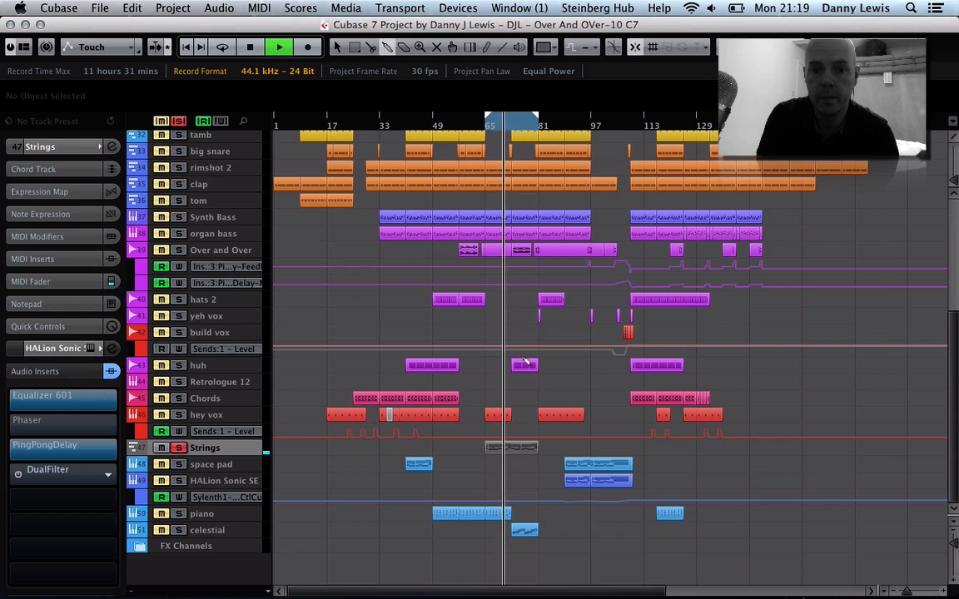
Check the glued Strings part in the Key Editor, return to the project and turn on cycle playback.
{"action": "left_click", "coordinate": [510, 451]}
{"action": "double_click", "coordinate": [510, 450]}
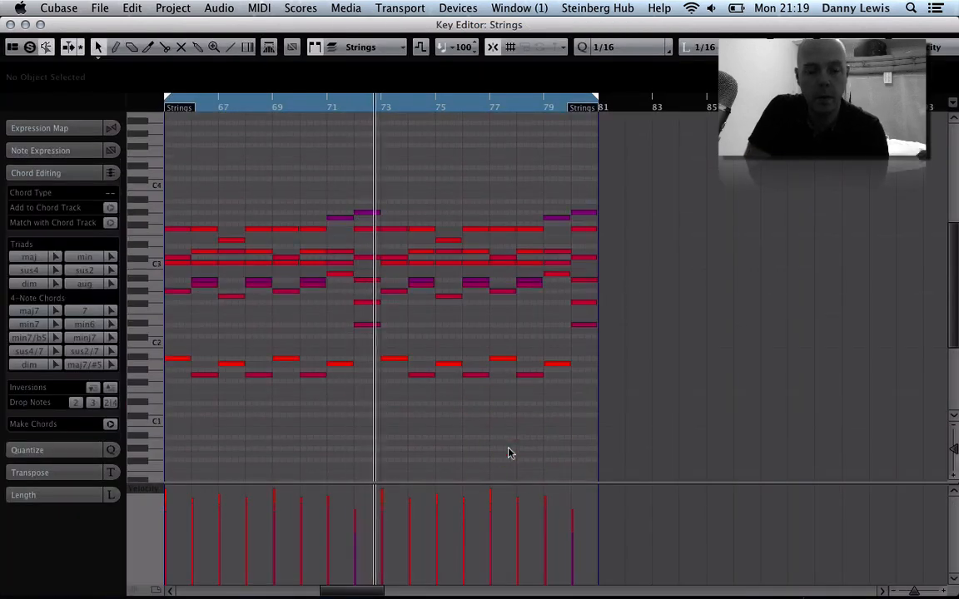
{"action": "key", "text": "Return"}
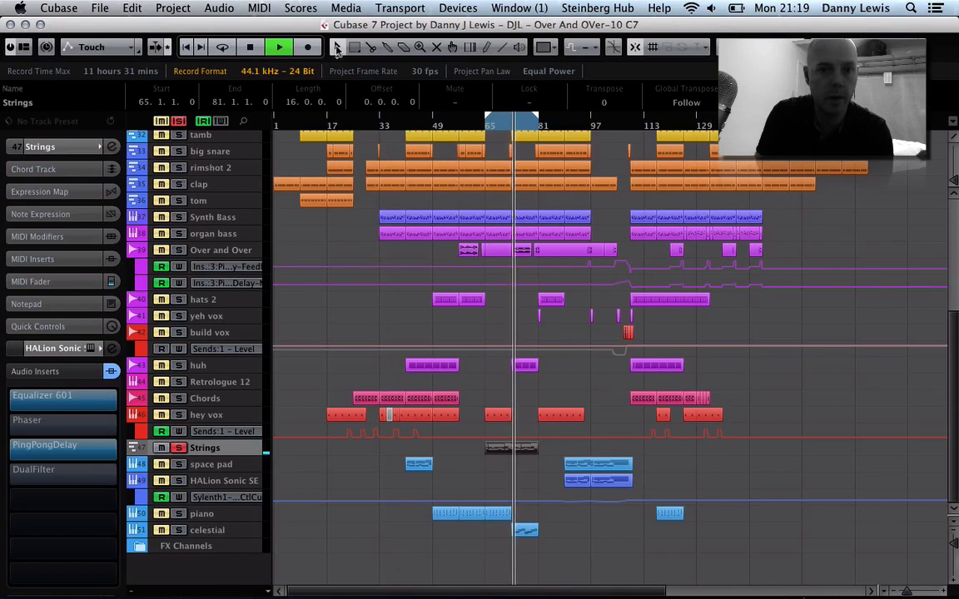
{"action": "left_click", "coordinate": [223, 47]}
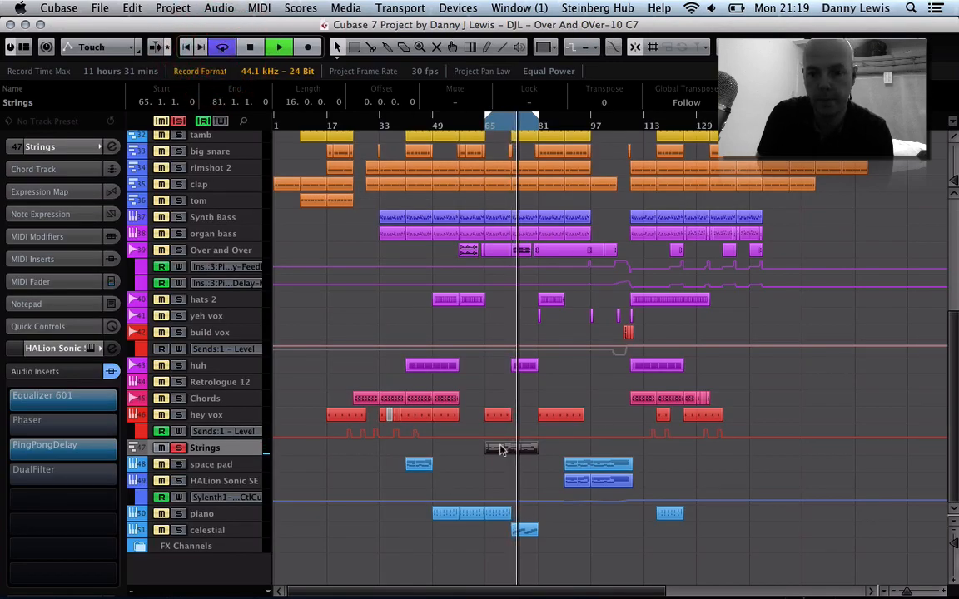
Reopen the glued Strings part in the Key Editor, inspect the chord types in bars 65, 66 and 67, and play from bar 65.
{"action": "double_click", "coordinate": [509, 449]}
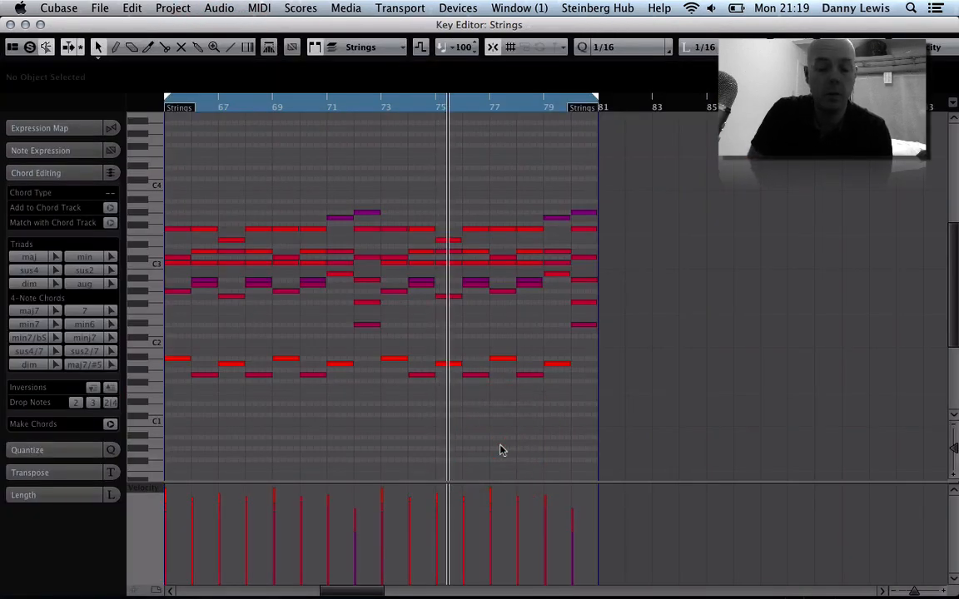
{"action": "key", "text": "h"}
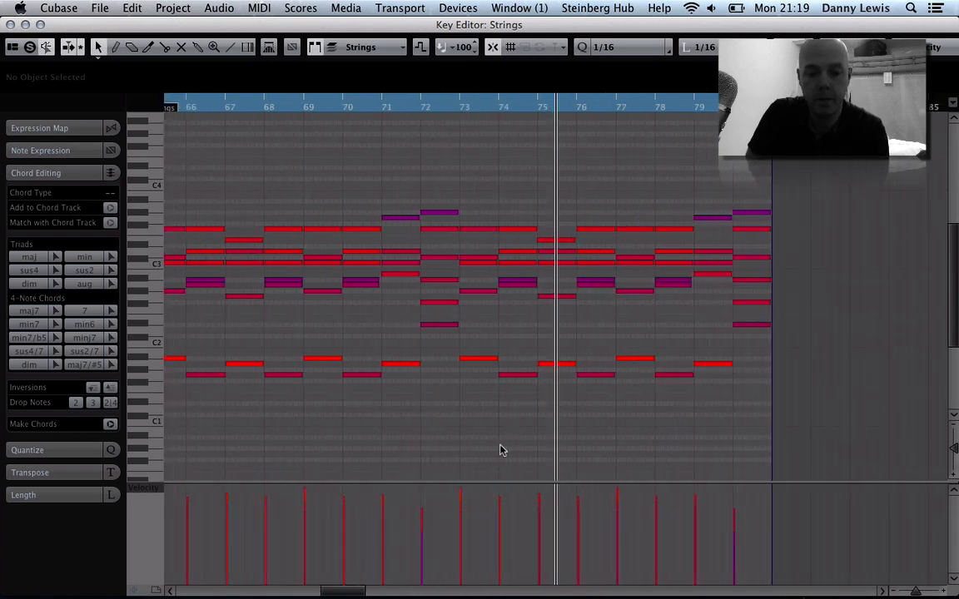
{"action": "key", "text": "g"}
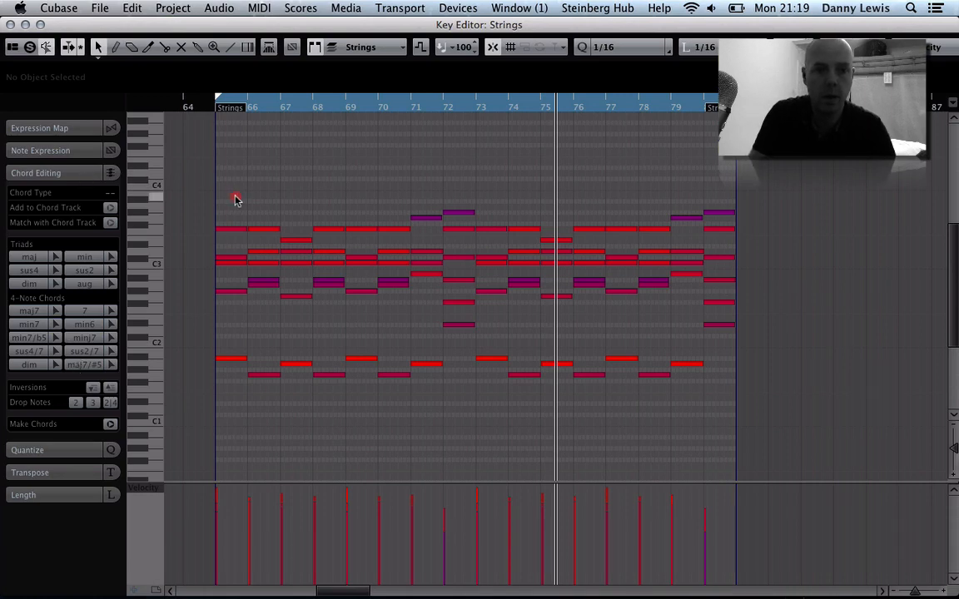
{"action": "left_click_drag", "start_coordinate": [234, 200], "coordinate": [217, 404]}
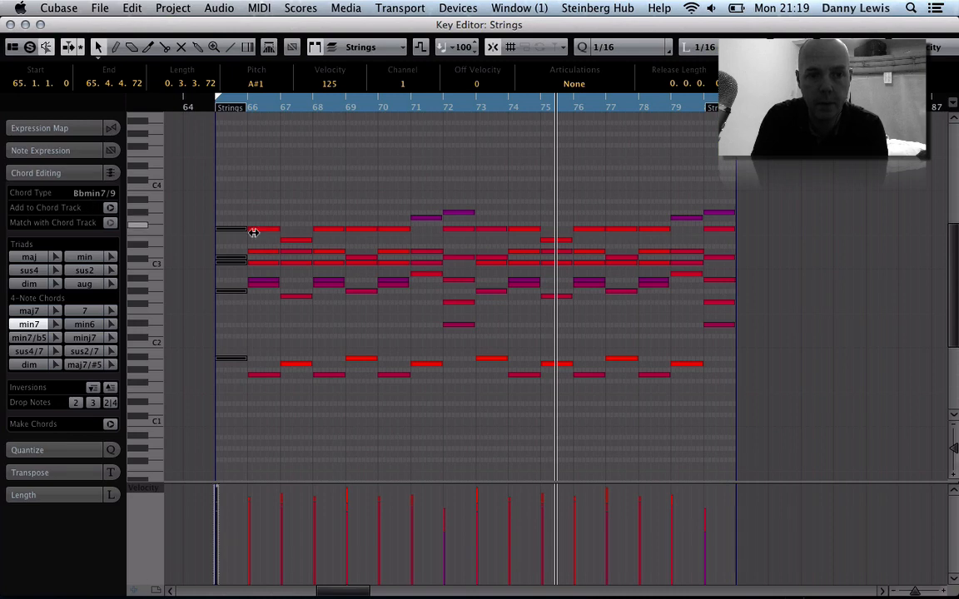
{"action": "left_click_drag", "start_coordinate": [268, 208], "coordinate": [263, 408]}
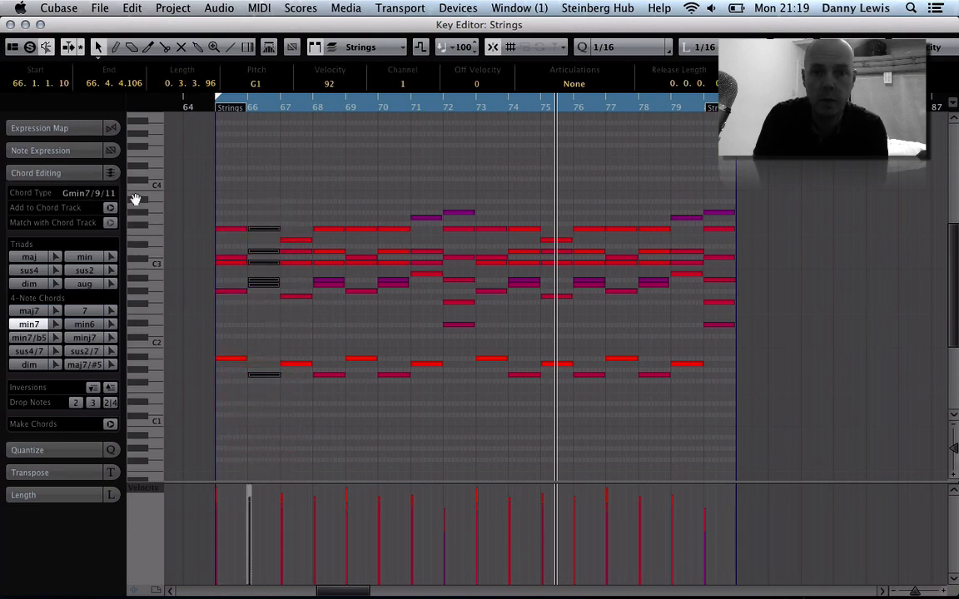
{"action": "left_click_drag", "start_coordinate": [296, 208], "coordinate": [304, 388]}
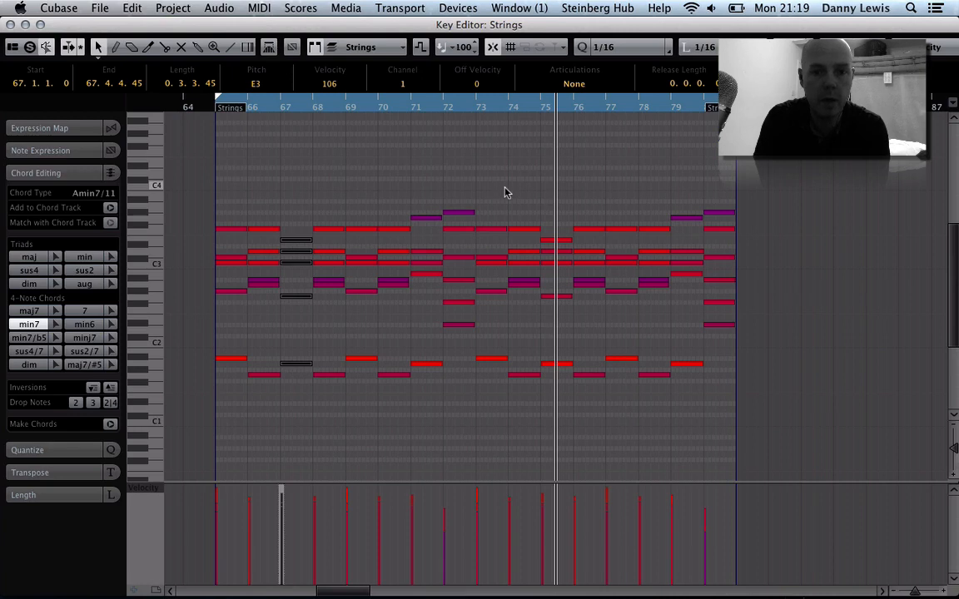
{"action": "left_click", "coordinate": [212, 108]}
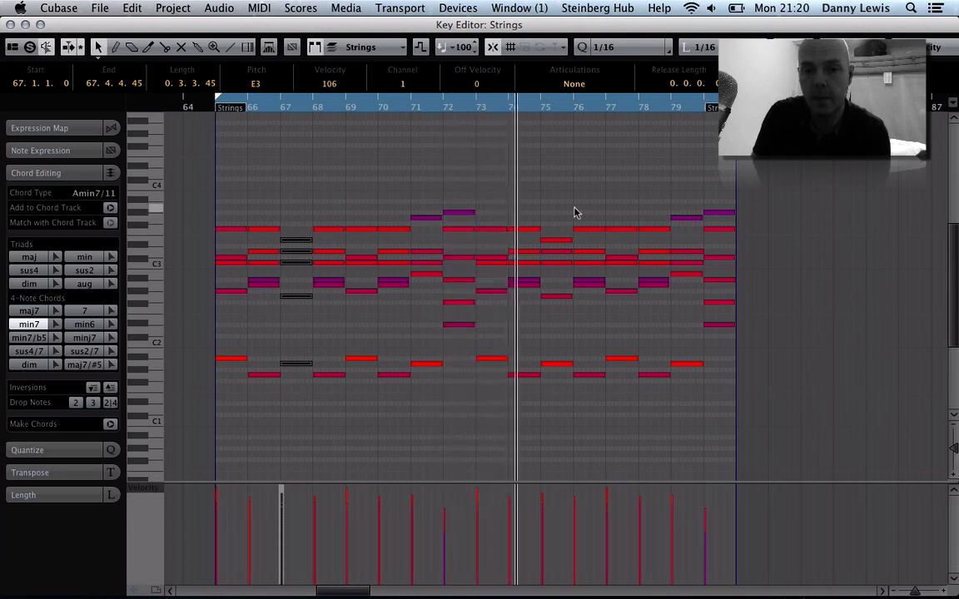
Move the chord in bar 74 down one inversion and audition it from bar 73.
{"action": "left_click_drag", "start_coordinate": [517, 205], "coordinate": [520, 428]}
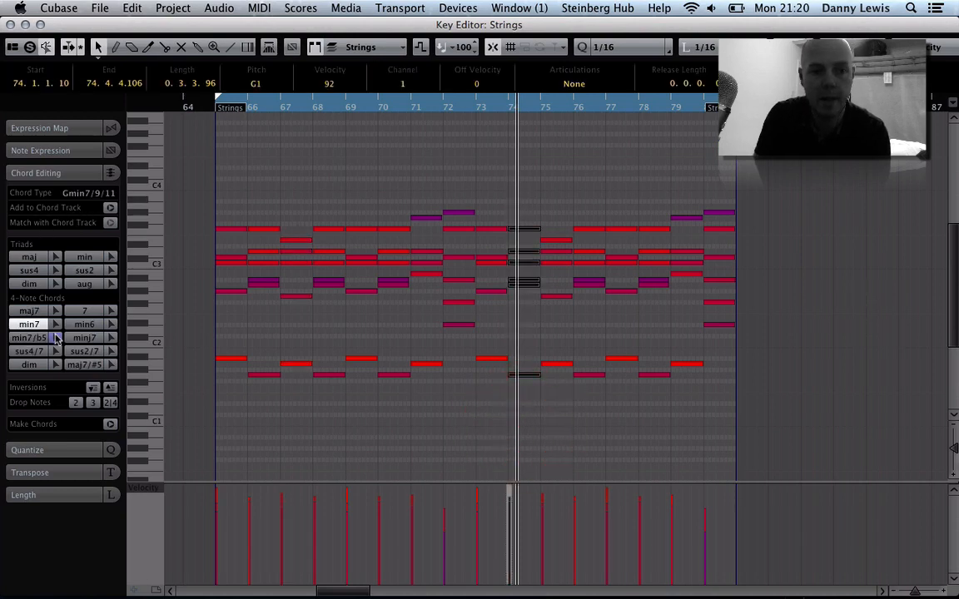
{"action": "left_click", "coordinate": [94, 389]}
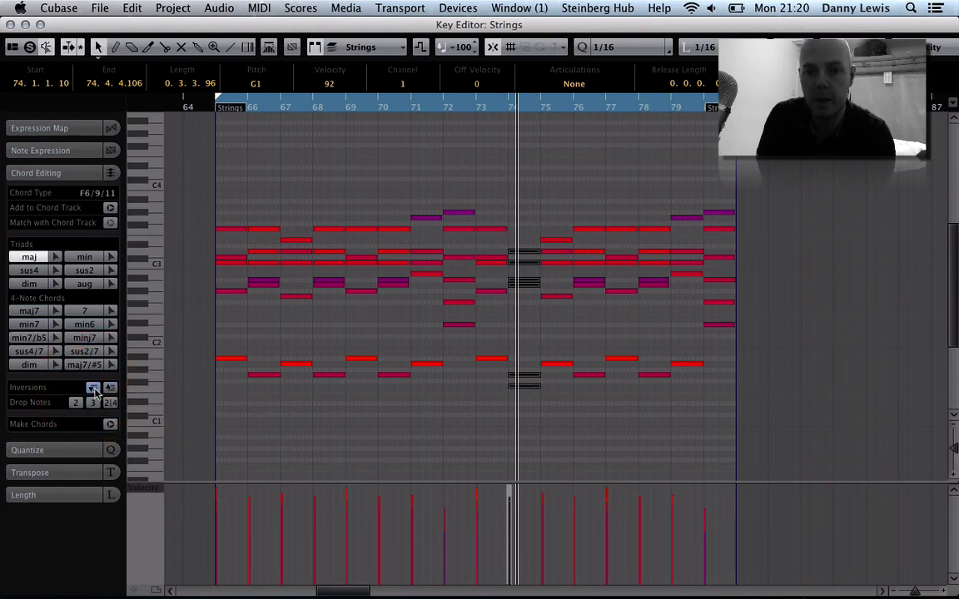
{"action": "left_click", "coordinate": [474, 110]}
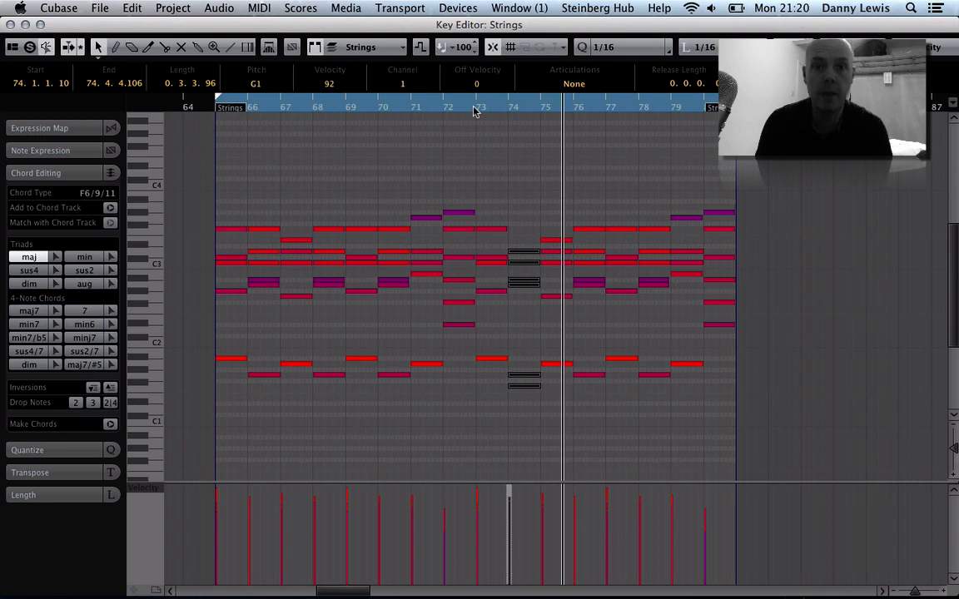
Move the chord in bar 76 up one inversion and audition the result from bar 73.
{"action": "left_click", "coordinate": [593, 212]}
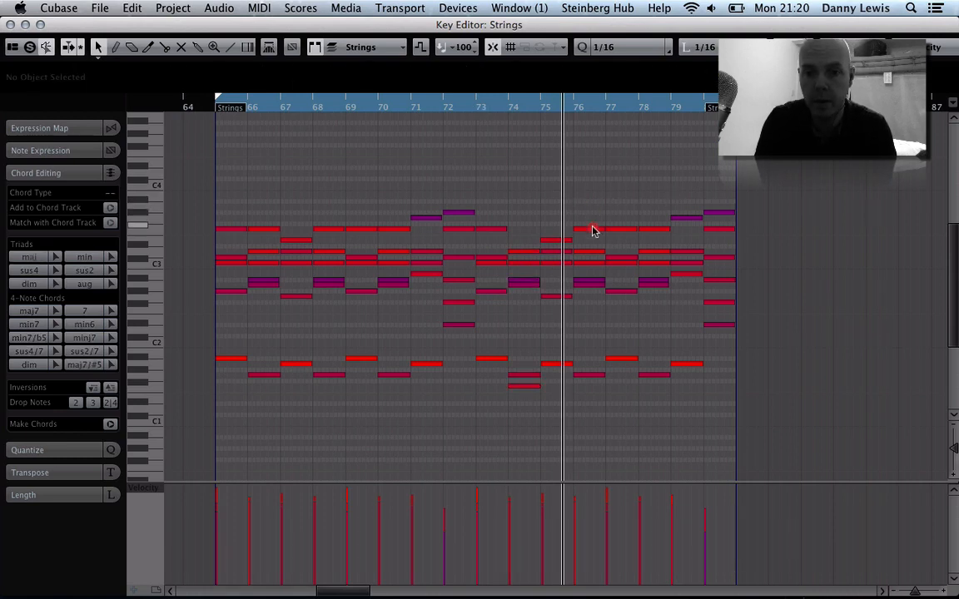
{"action": "left_click_drag", "start_coordinate": [592, 208], "coordinate": [601, 418]}
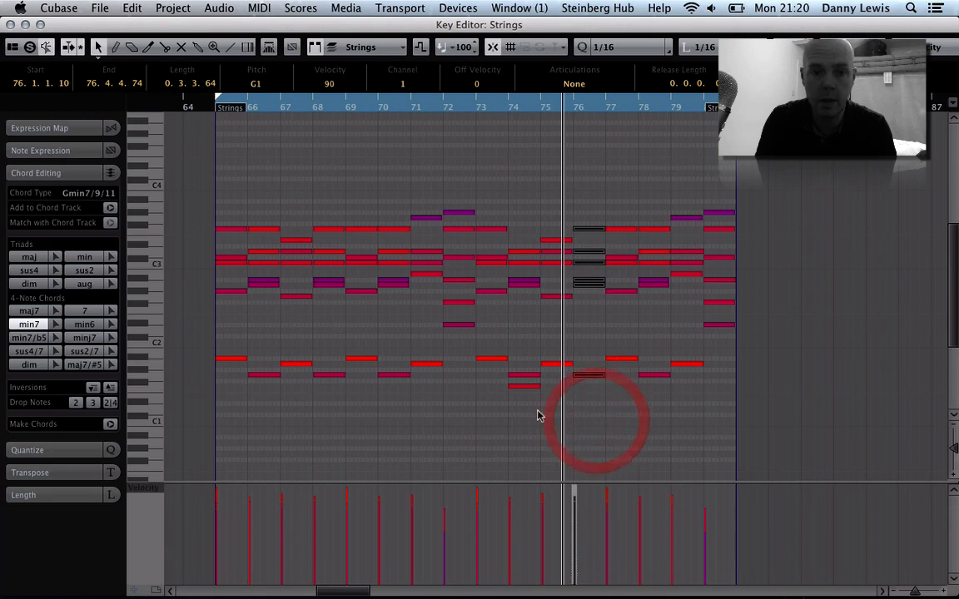
{"action": "left_click", "coordinate": [110, 388]}
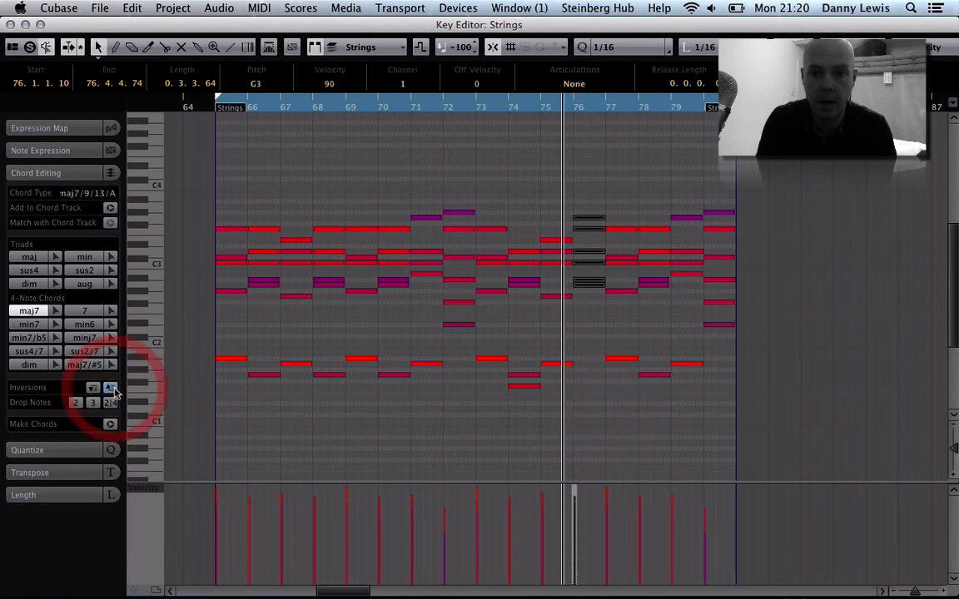
{"action": "double_click", "coordinate": [471, 107]}
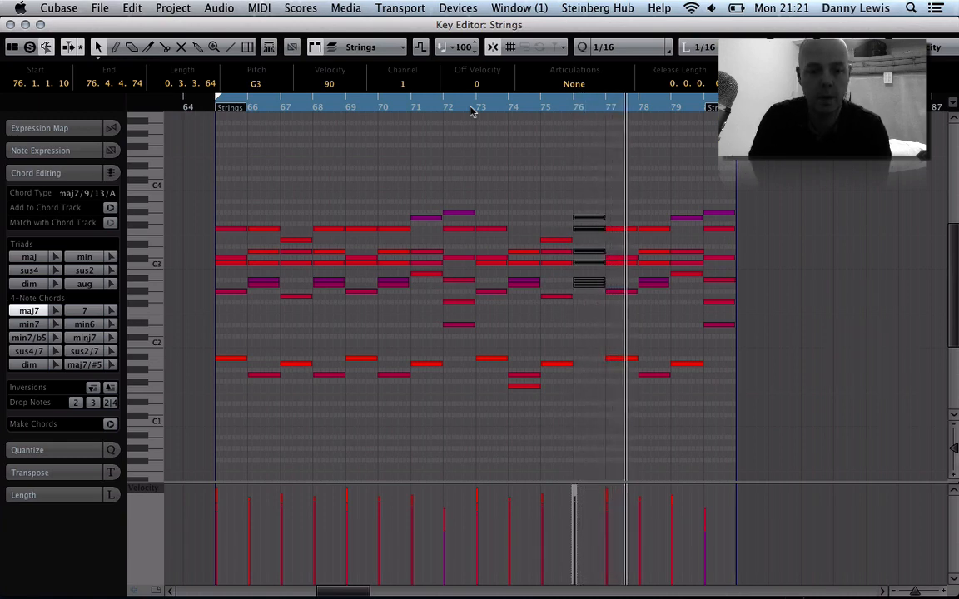
Copy a lower note of bar 76's chord down to G1 as its bass note and audition it from bar 75.
{"action": "key", "text": "space"}
{"action": "left_click", "coordinate": [600, 302]}
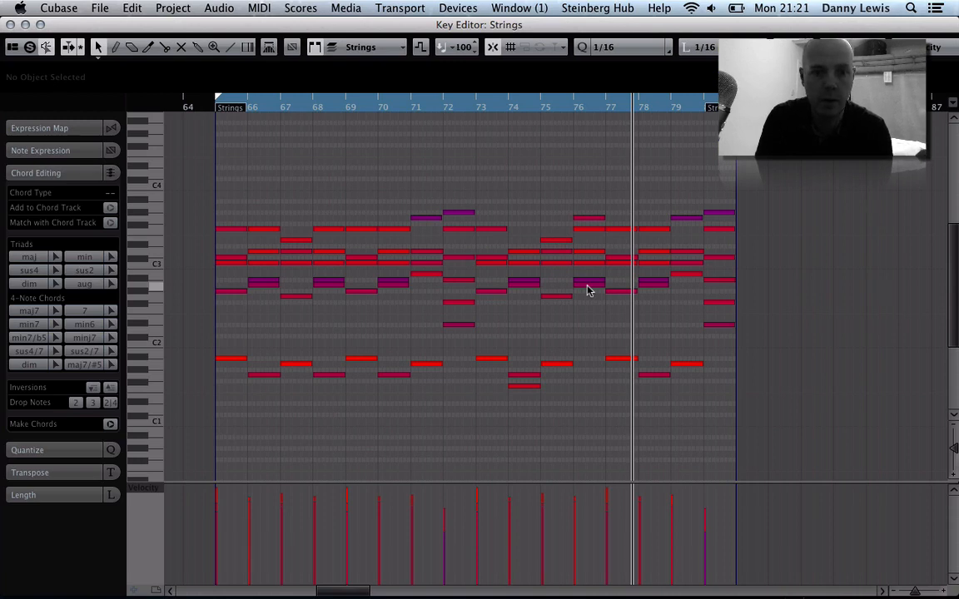
{"action": "left_click_drag", "start_coordinate": [593, 285], "coordinate": [588, 356]}
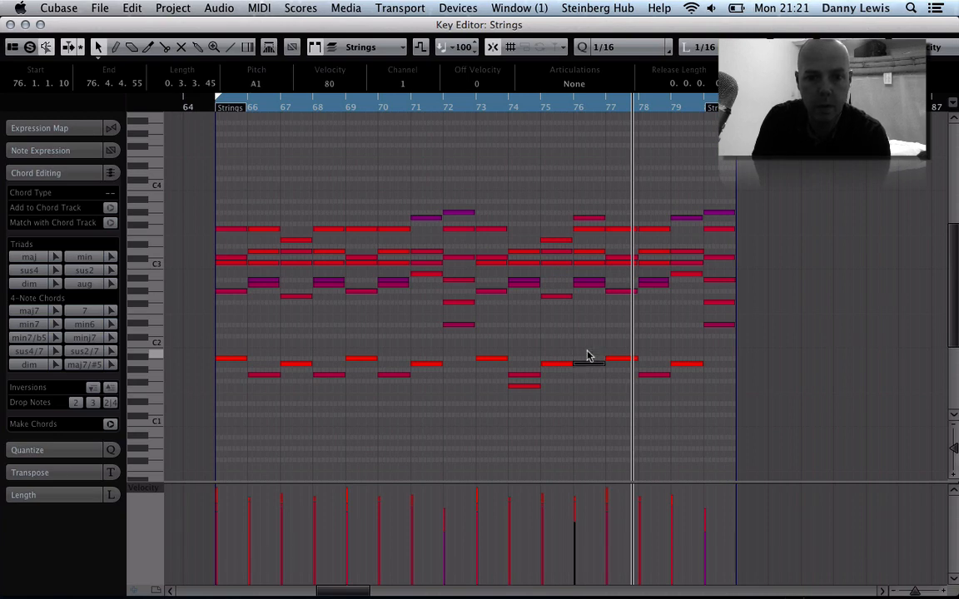
{"action": "left_click", "coordinate": [563, 104]}
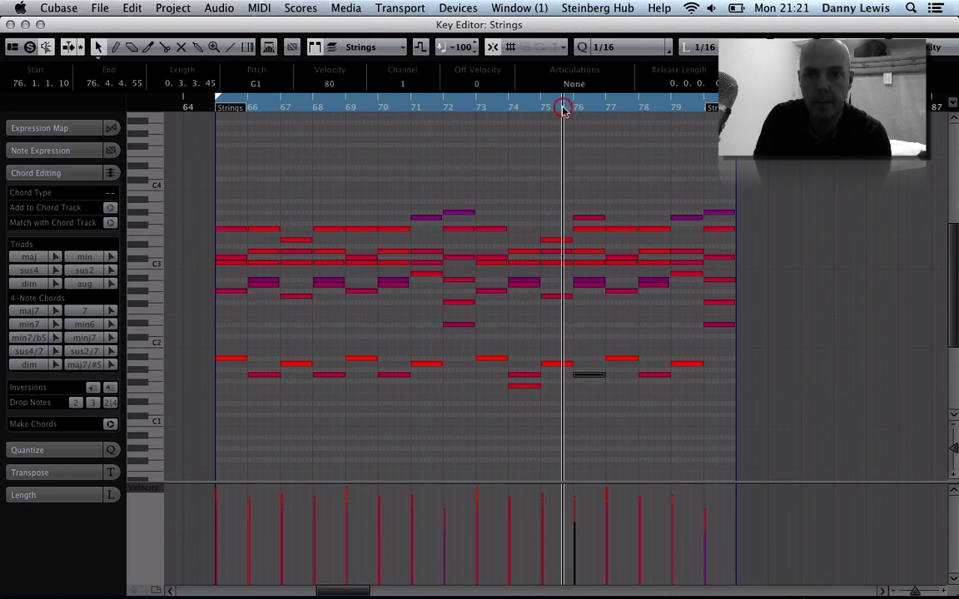
{"action": "key", "text": "space"}
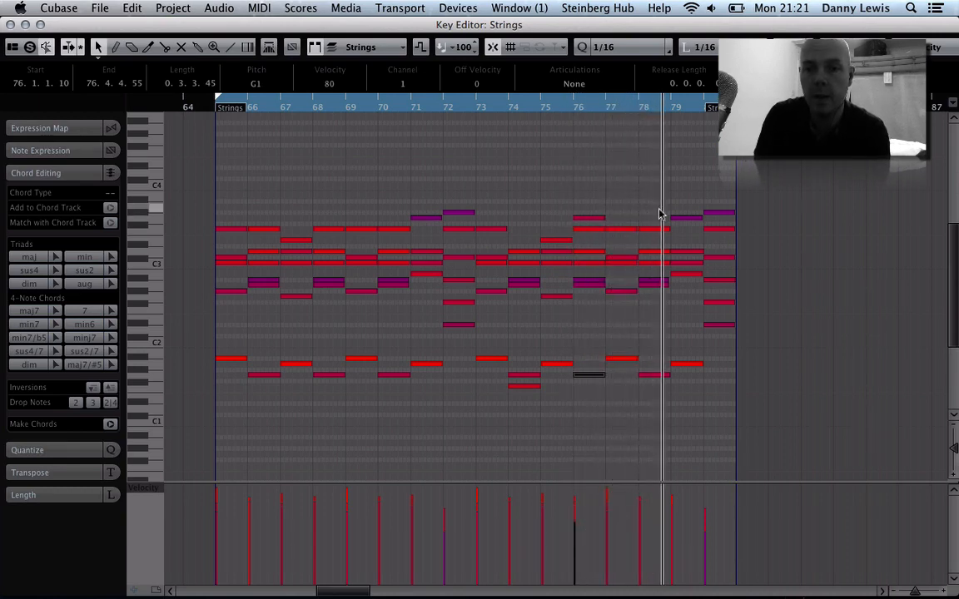
{"action": "key", "text": "space"}
Select the whole chord in bar 78 and move it up three inversions.
{"action": "left_click_drag", "start_coordinate": [647, 206], "coordinate": [660, 400]}
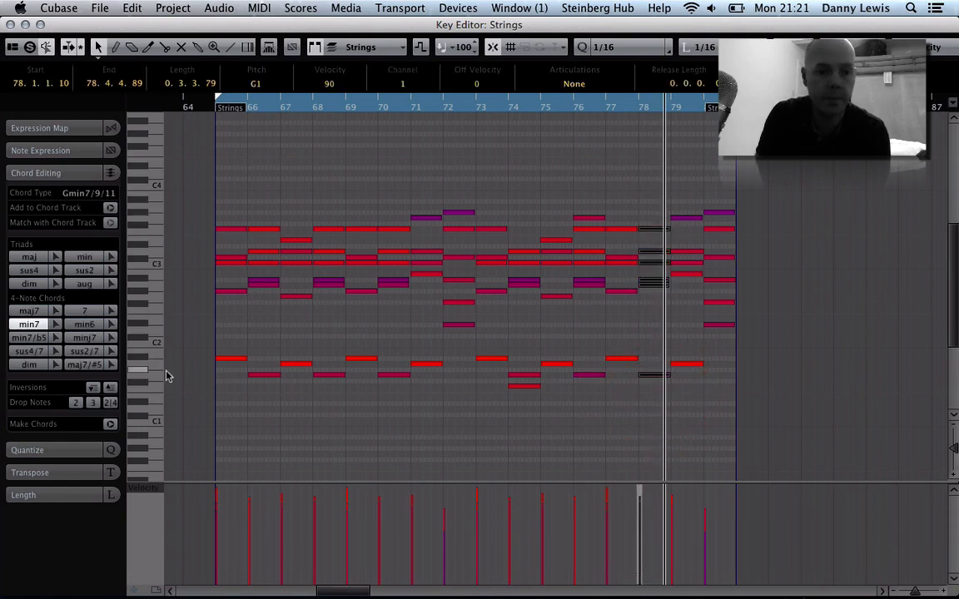
{"action": "left_click", "coordinate": [109, 389]}
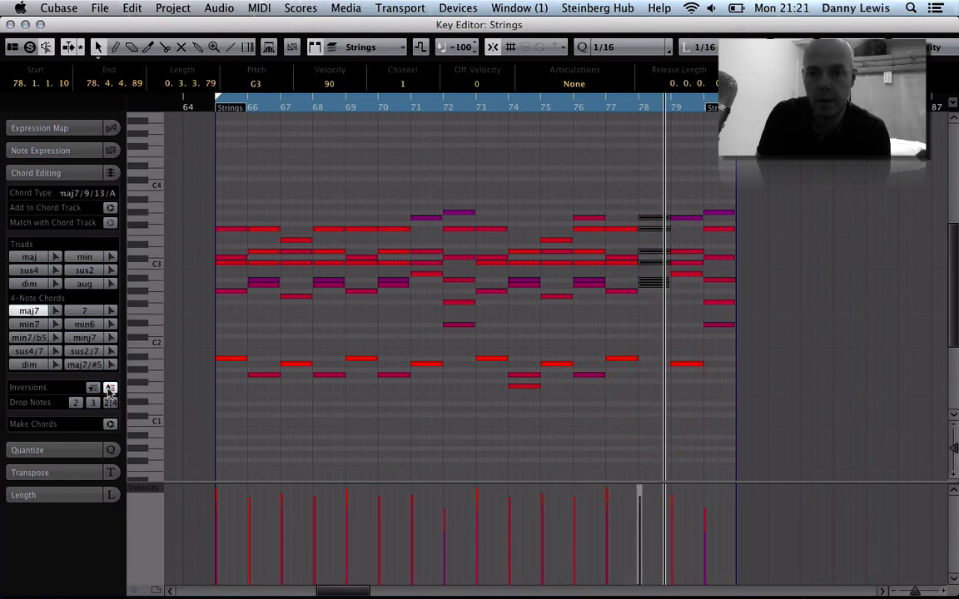
{"action": "left_click", "coordinate": [109, 389]}
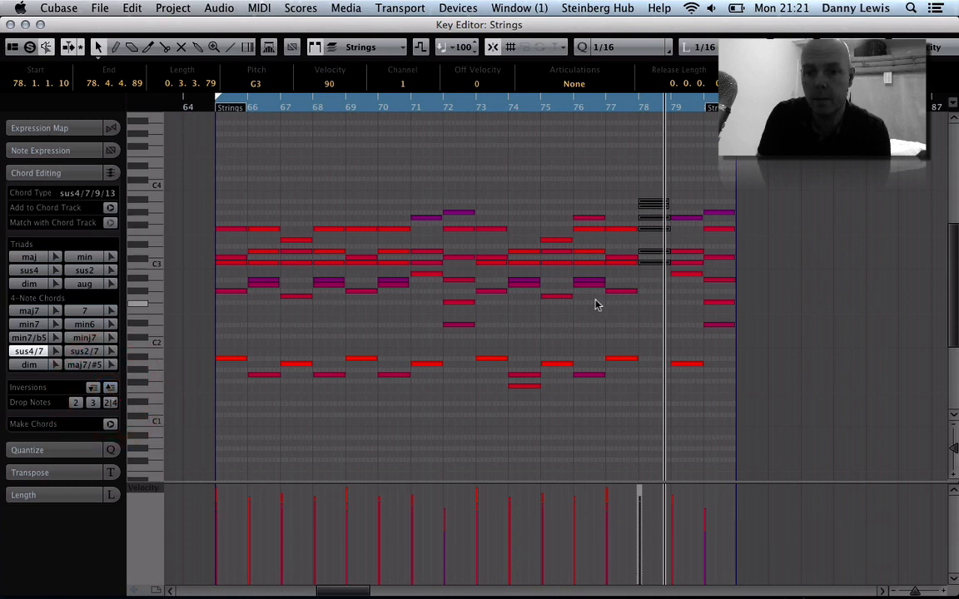
Copy bar 76's lower notes, including the G1 bass, to the start of bar 78 and audition from just before bar 75.
{"action": "left_click_drag", "start_coordinate": [586, 271], "coordinate": [596, 406]}
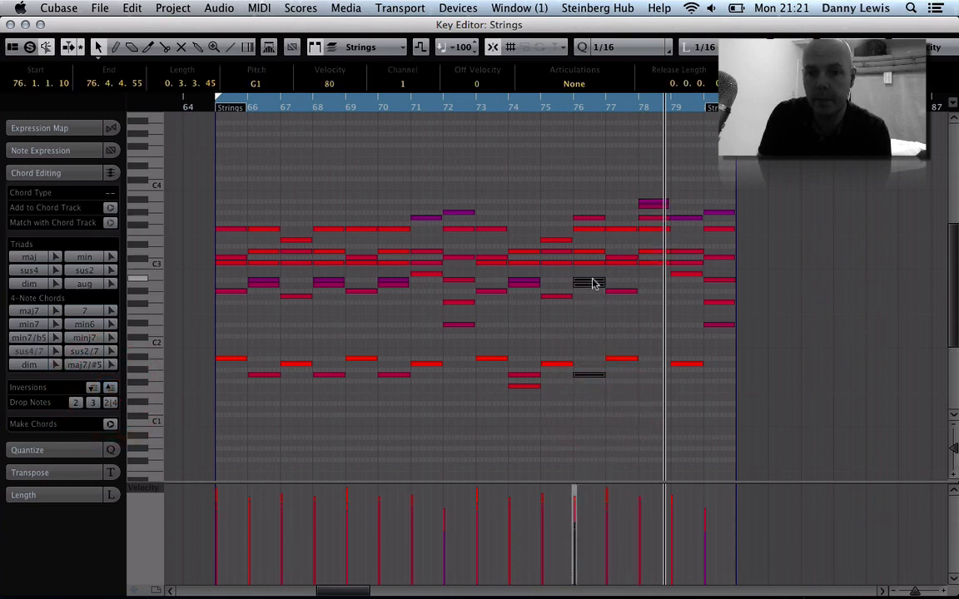
{"action": "left_click_drag", "start_coordinate": [595, 283], "coordinate": [659, 284]}
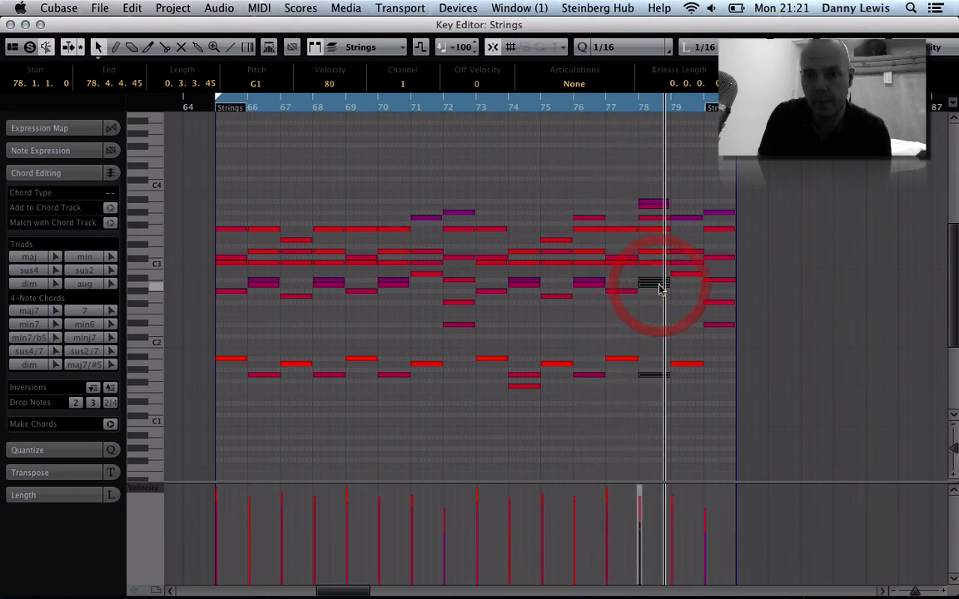
{"action": "left_click", "coordinate": [537, 107]}
{"action": "key", "text": "space"}
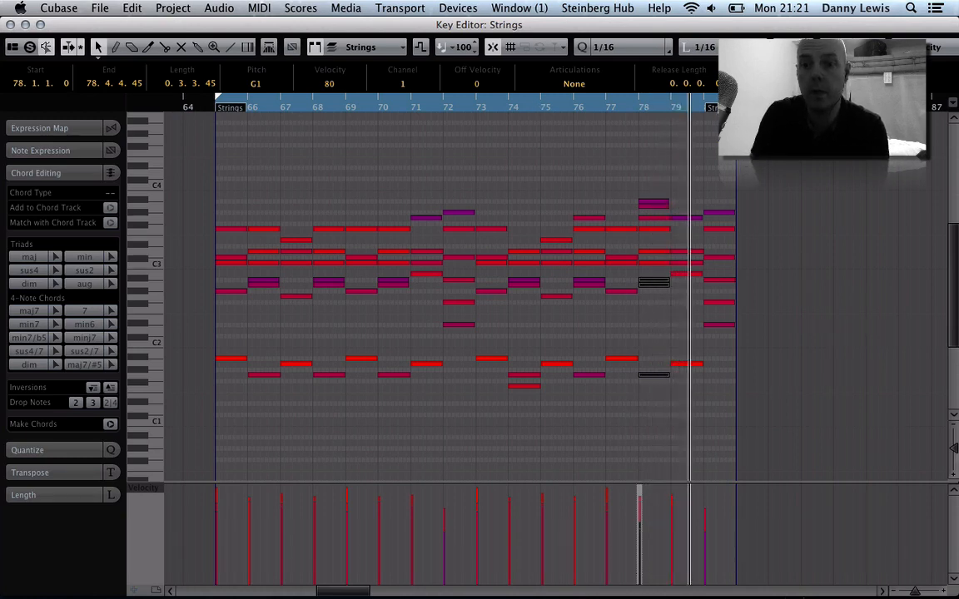
Select the upper notes of bar 79's chord without the bass note and move them up two inversions.
{"action": "left_click", "coordinate": [686, 206]}
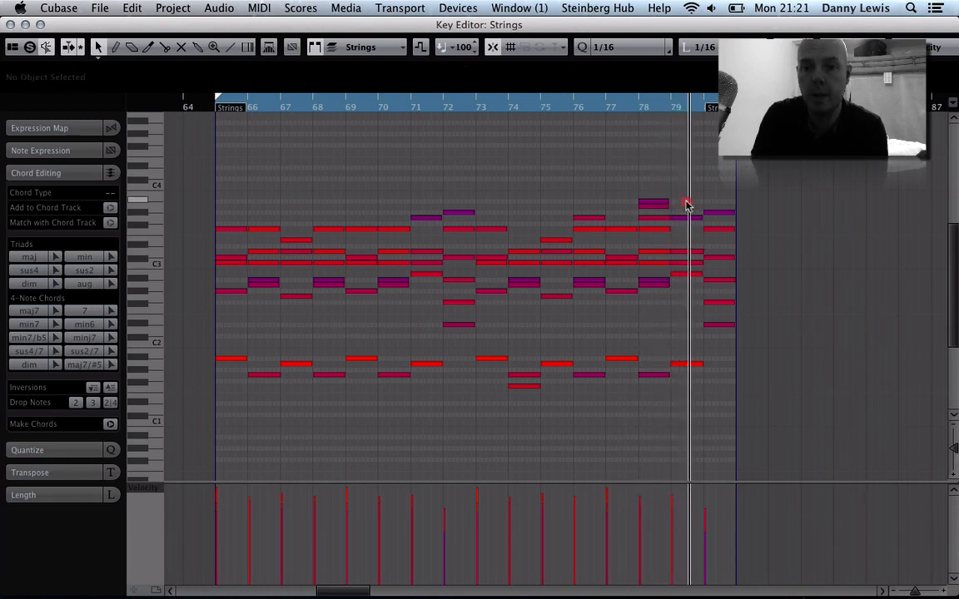
{"action": "left_click", "coordinate": [688, 271]}
{"action": "left_click", "coordinate": [688, 273], "text": "shift"}
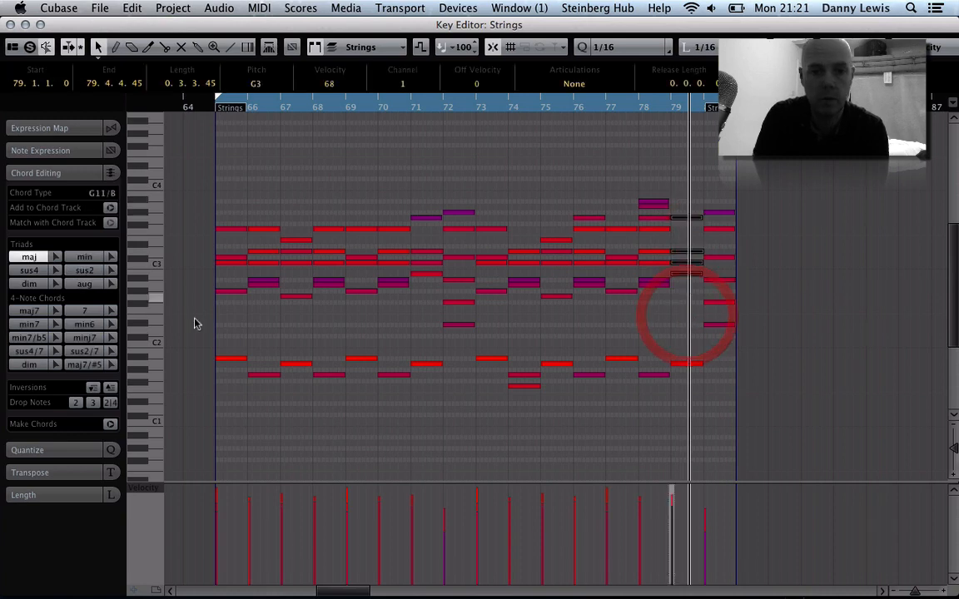
{"action": "left_click", "coordinate": [107, 392]}
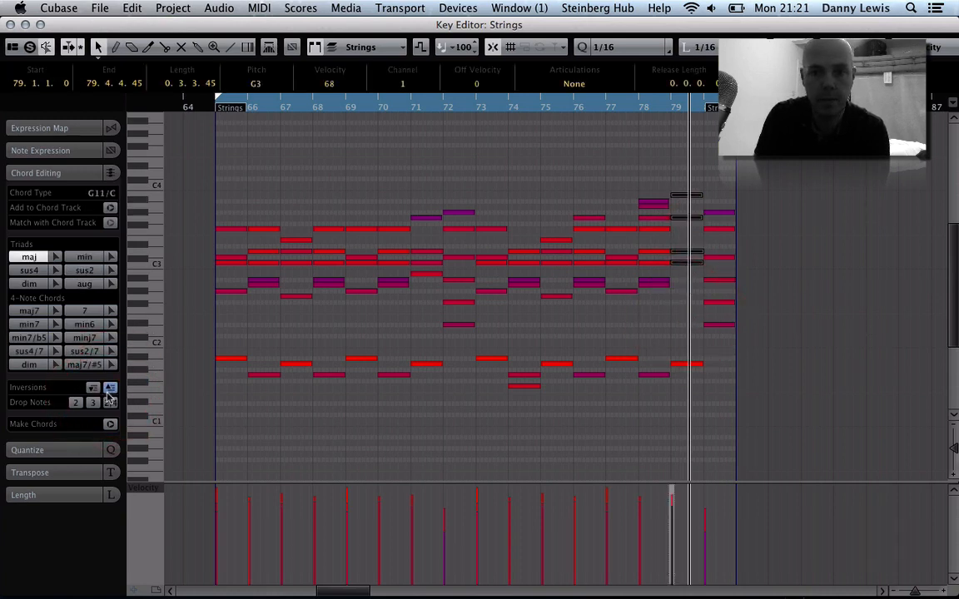
{"action": "left_click", "coordinate": [109, 389]}
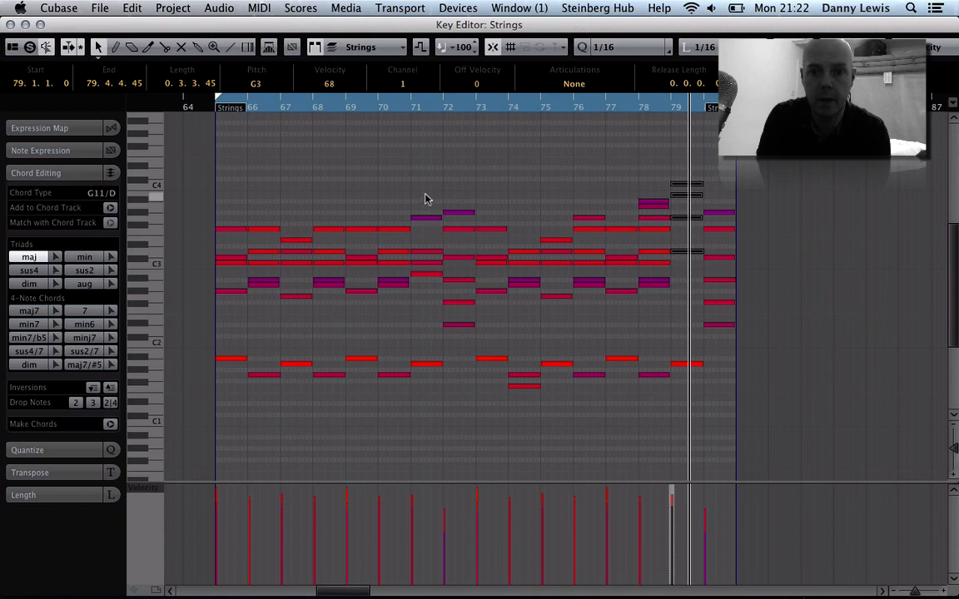
Replace bar 79's bass note with copies of bar 71's two lowest notes, placed at the start of bar 79.
{"action": "left_click", "coordinate": [419, 385]}
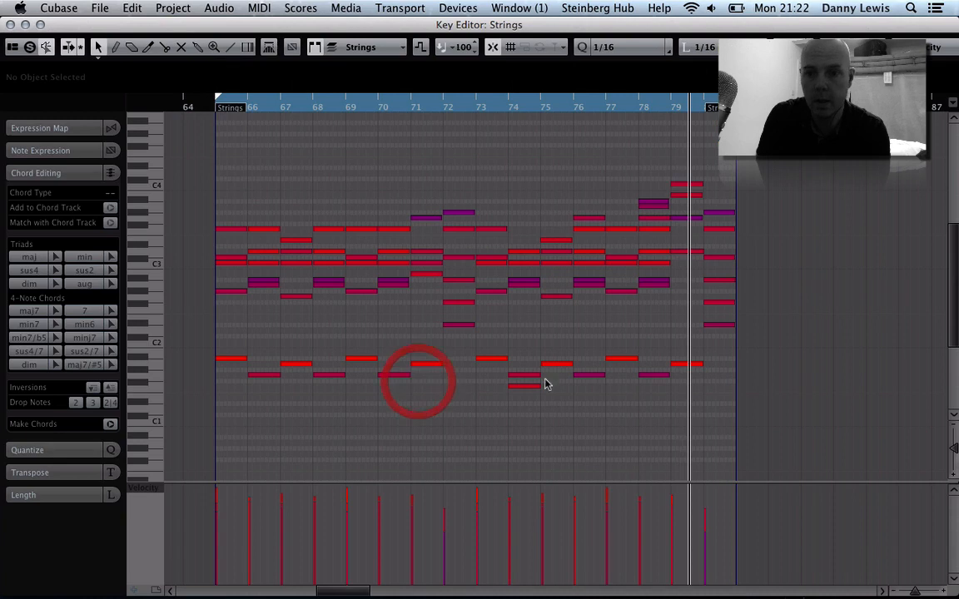
{"action": "left_click", "coordinate": [686, 365]}
{"action": "key", "text": "Delete"}
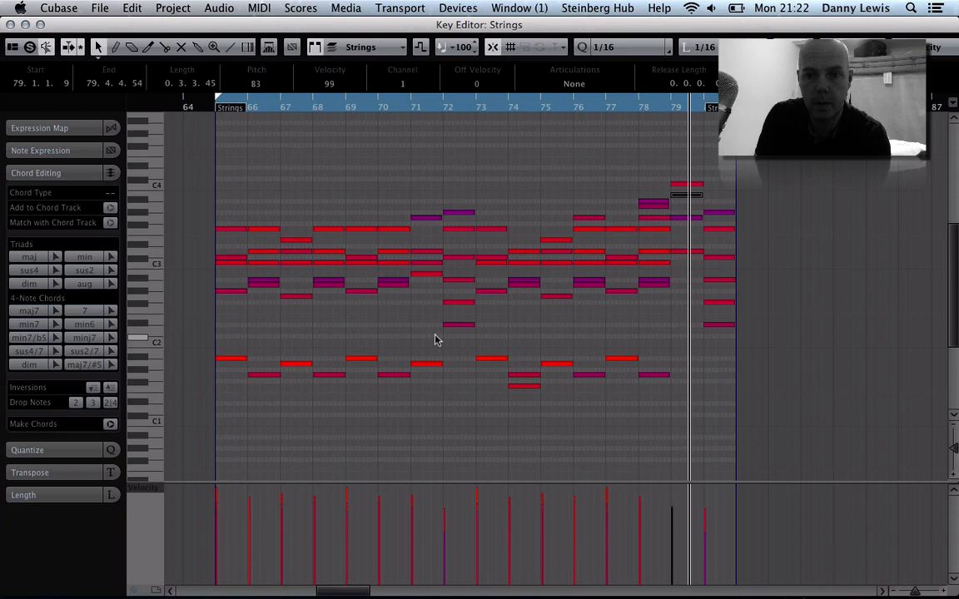
{"action": "left_click_drag", "start_coordinate": [422, 269], "coordinate": [687, 364]}
Audition the edited ending from just before bar 78, and close the Key Editor to return to the project.
{"action": "left_click", "coordinate": [657, 106]}
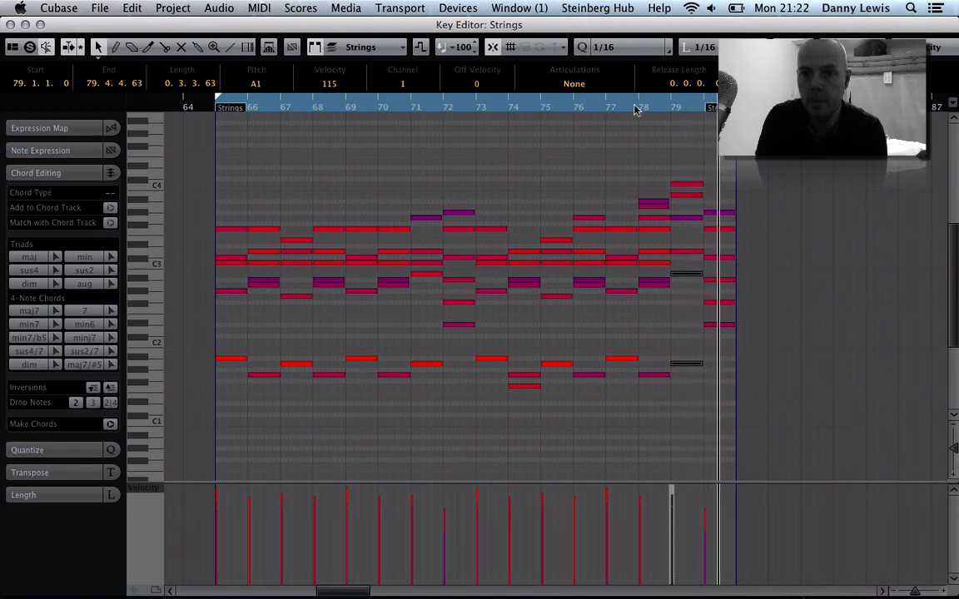
{"action": "left_click", "coordinate": [636, 107]}
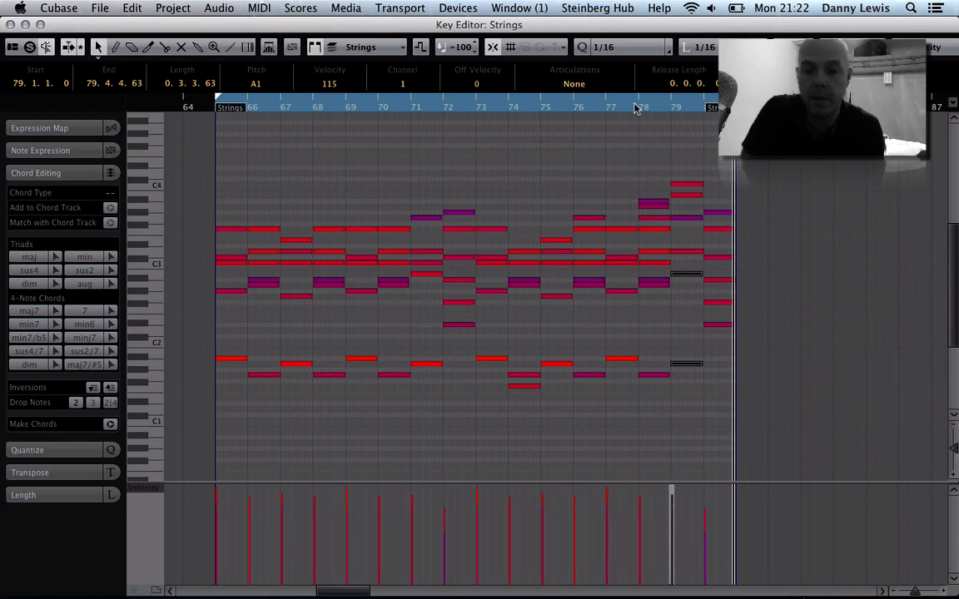
{"action": "key", "text": "super+w"}
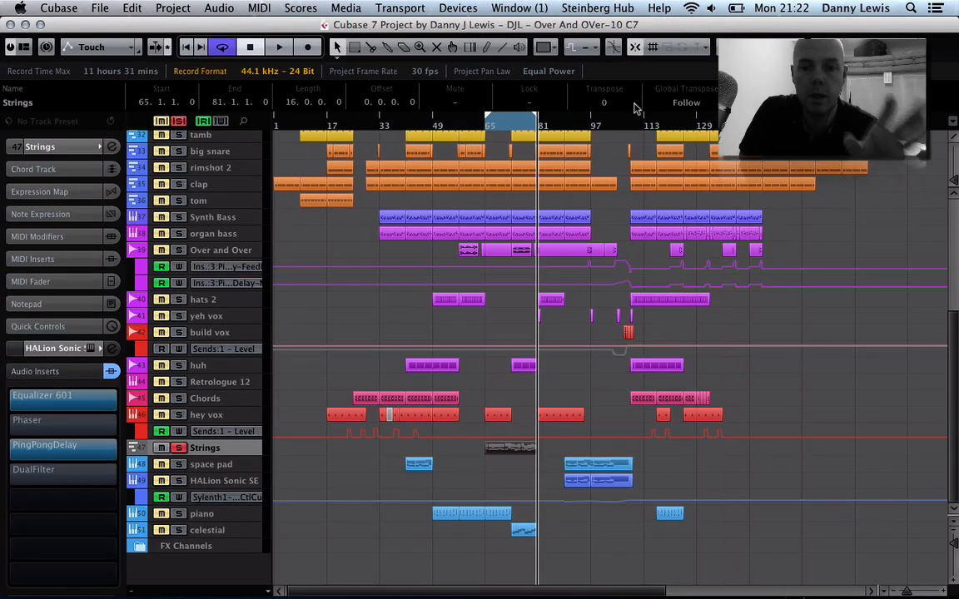